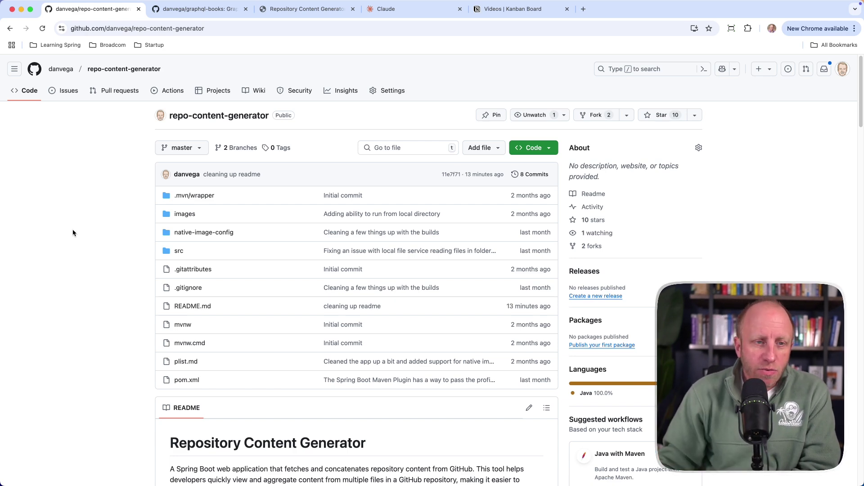
pyautogui.scroll(-2, 81, 227)
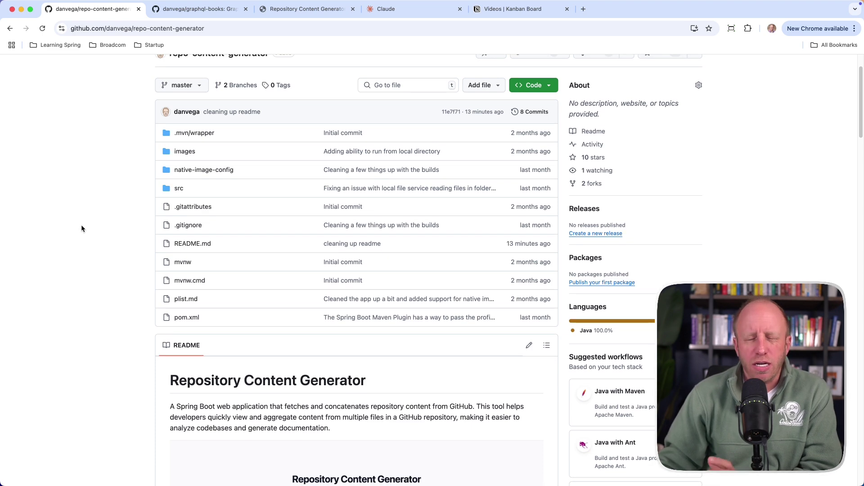
pyautogui.scroll(-4, 81, 228)
pyautogui.scroll(-1, 81, 230)
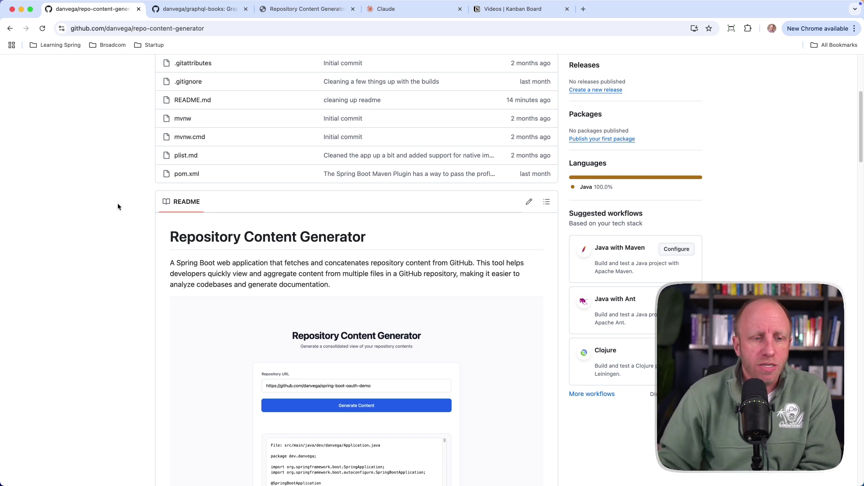
pyautogui.scroll(-2, 97, 220)
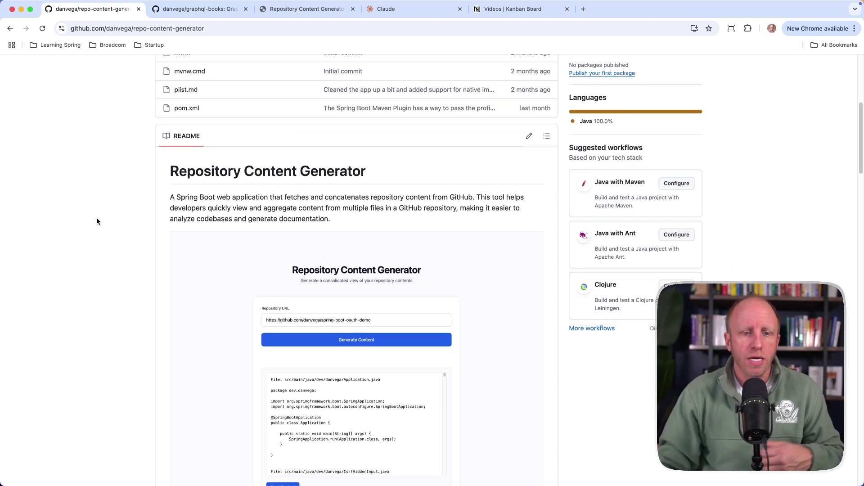
pyautogui.scroll(-2, 97, 221)
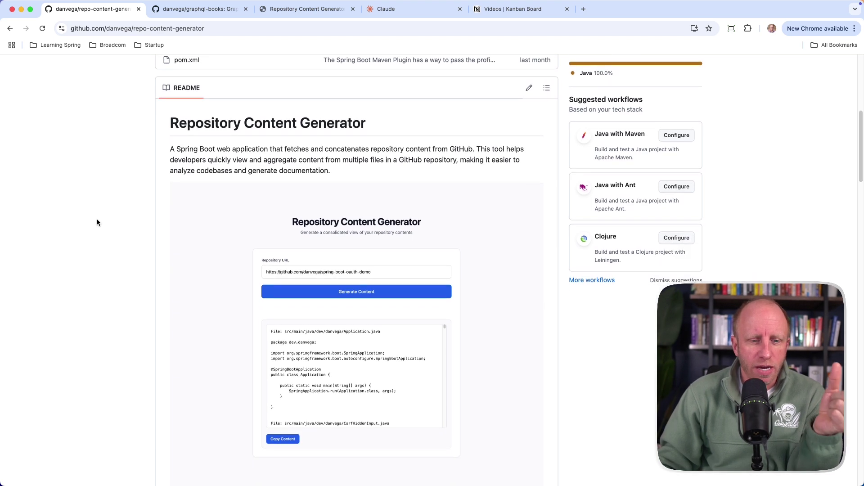
pyautogui.scroll(-2, 97, 221)
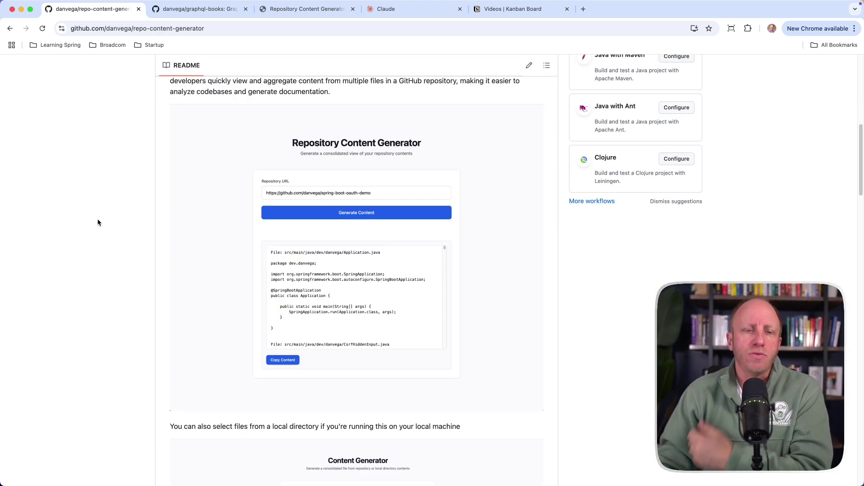
pyautogui.scroll(-1, 97, 222)
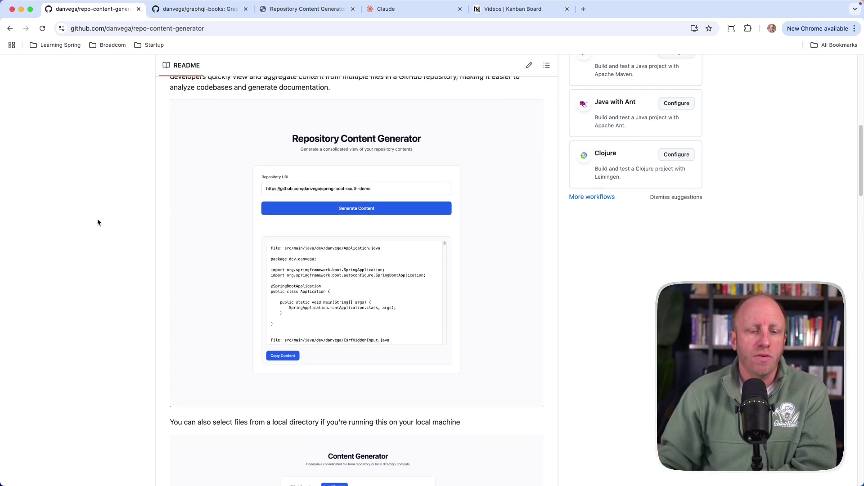
pyautogui.scroll(-3, 97, 223)
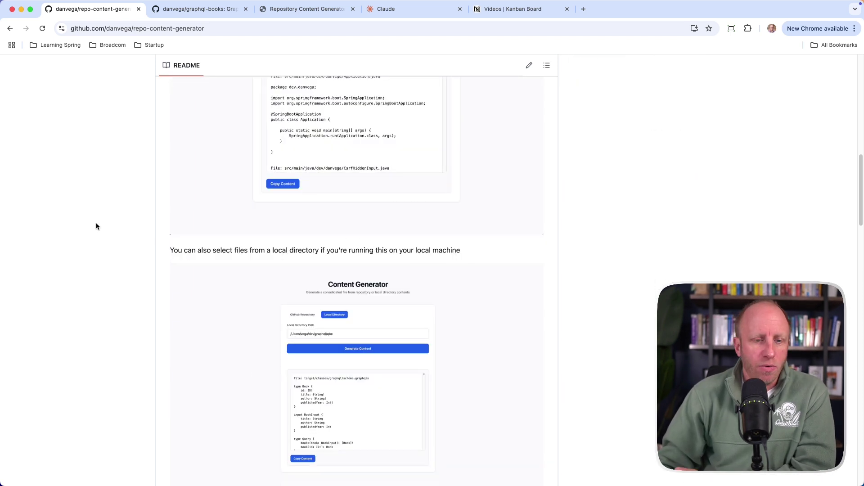
pyautogui.scroll(-1, 97, 227)
pyautogui.scroll(-5, 97, 228)
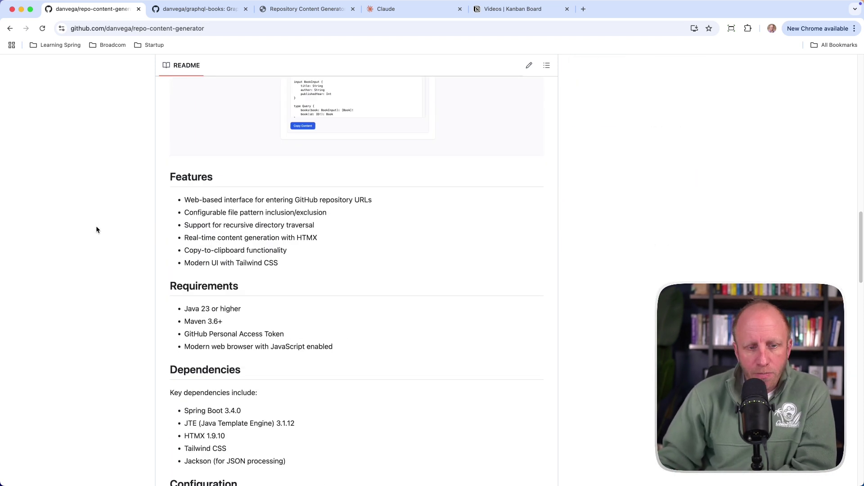
pyautogui.scroll(-1, 96, 230)
pyautogui.scroll(-1, 97, 229)
pyautogui.scroll(-3, 96, 230)
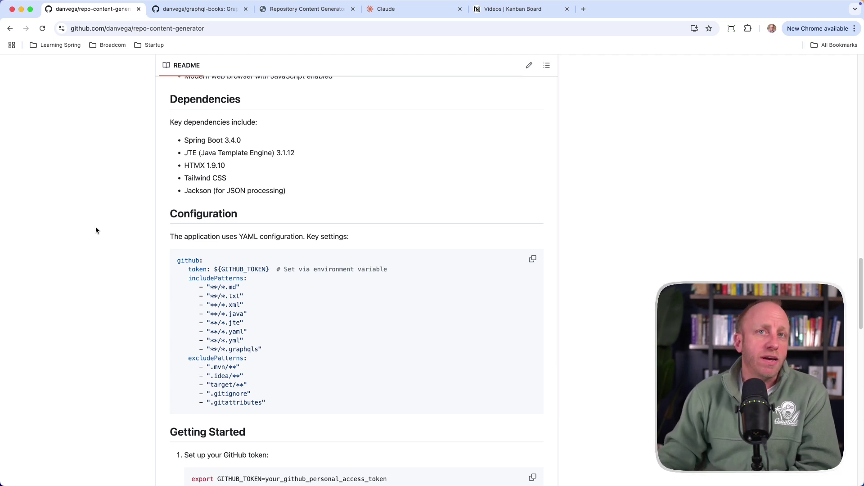
pyautogui.scroll(-3, 120, 254)
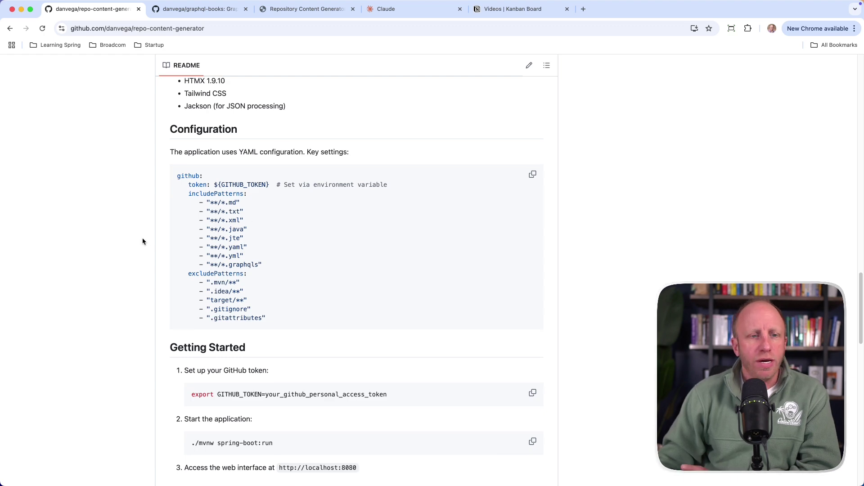
pyautogui.scroll(-1, 102, 304)
pyautogui.scroll(-1, 43, 301)
pyautogui.scroll(-5, 43, 301)
pyautogui.scroll(-1, 47, 306)
pyautogui.scroll(-4, 47, 308)
pyautogui.scroll(-3, 47, 308)
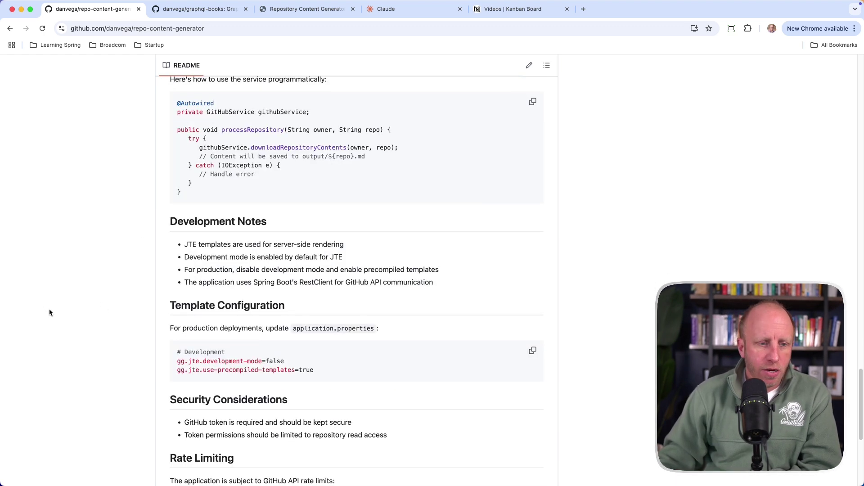
pyautogui.scroll(-1, 49, 310)
pyautogui.scroll(-3, 49, 310)
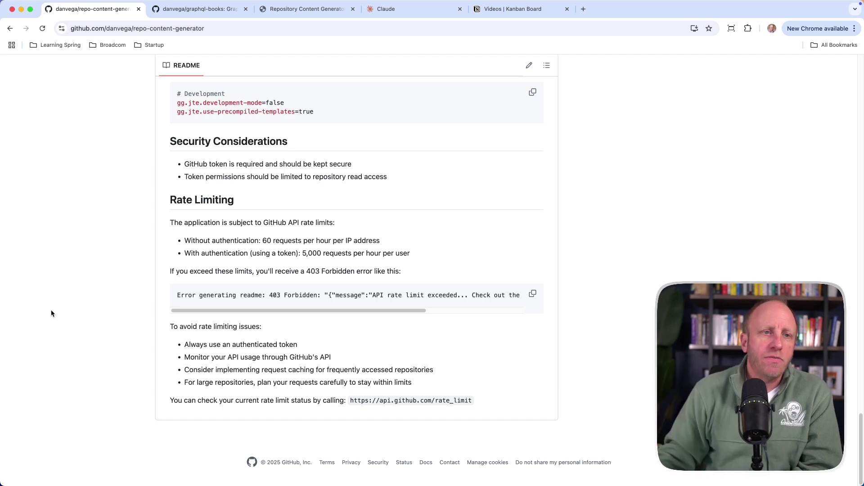
pyautogui.scroll(10, 51, 310)
pyautogui.scroll(10, 47, 305)
pyautogui.scroll(10, 46, 304)
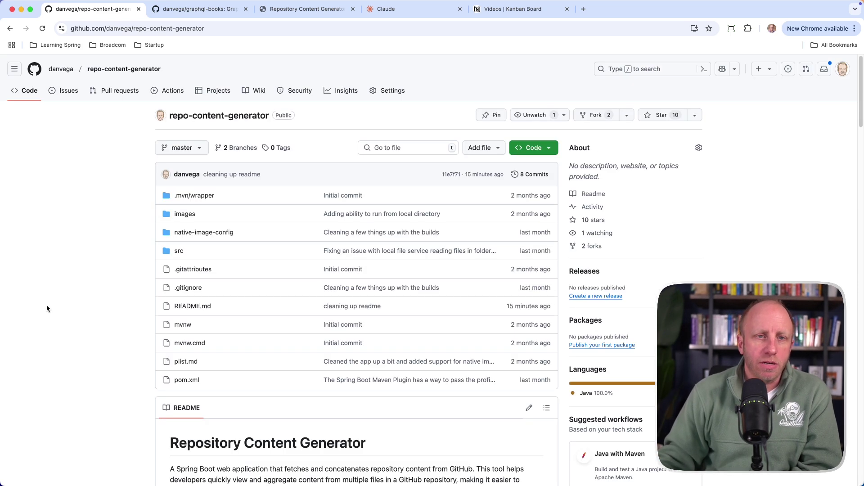
# Paste the graphql-books repository URL into the Content Generator's GitHub Repository URL field
pyautogui.click(201, 10)
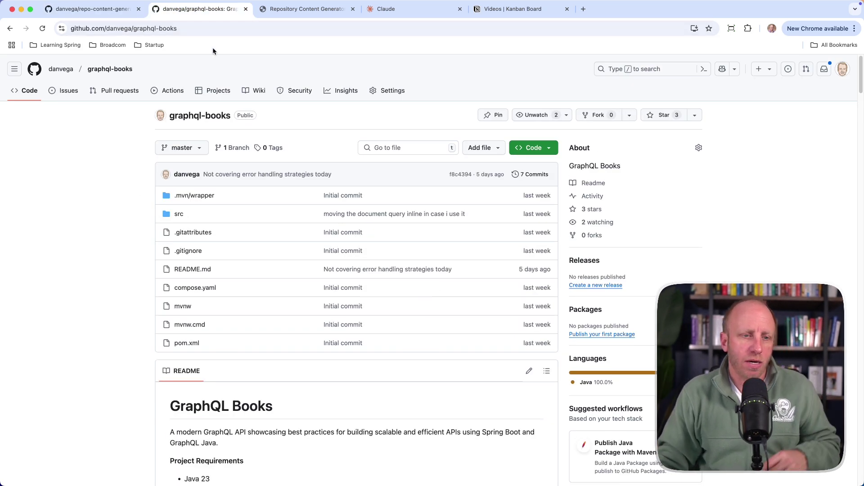
pyautogui.click(149, 28)
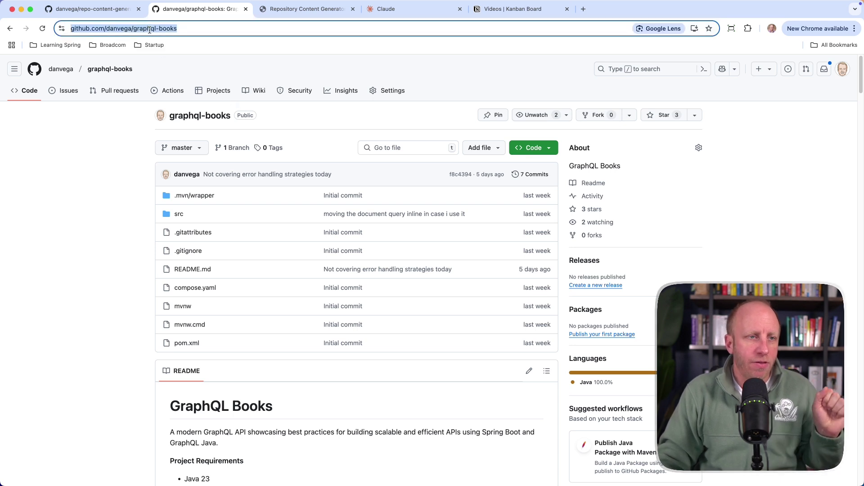
pyautogui.click(277, 18)
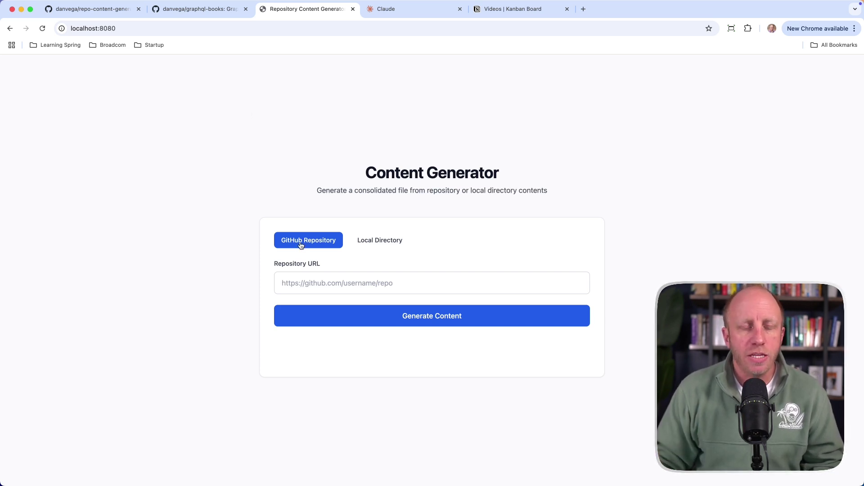
pyautogui.click(364, 246)
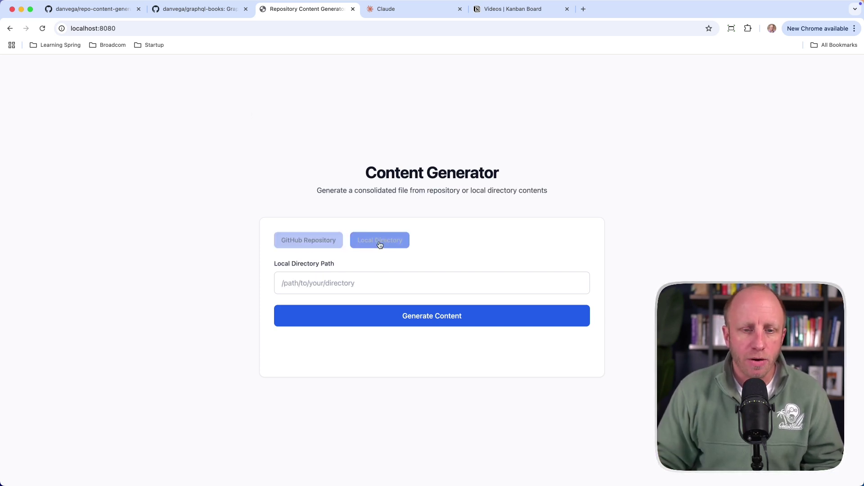
pyautogui.click(297, 247)
pyautogui.click(308, 287)
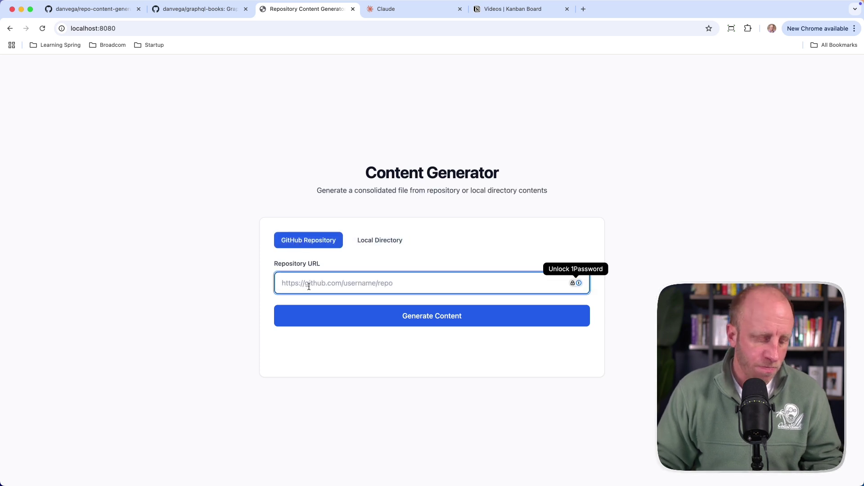
pyautogui.press('super+v')
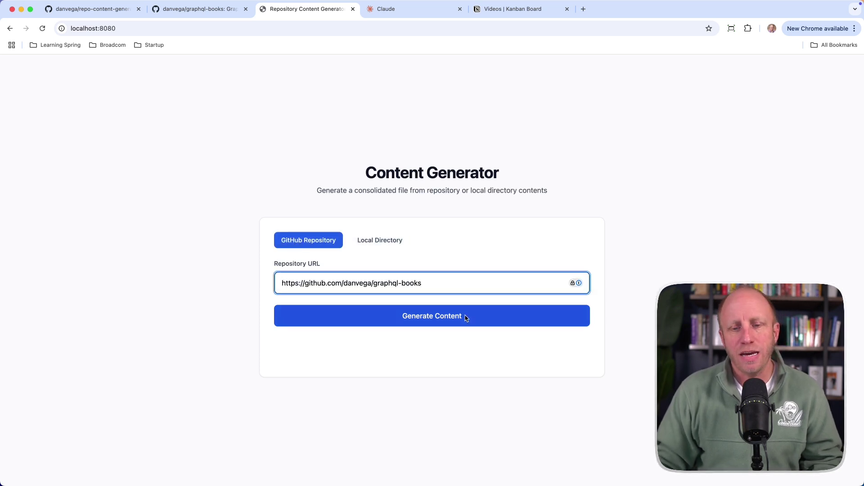
# Generate the consolidated graphql-books content and copy all of it to the clipboard
pyautogui.click(465, 318)
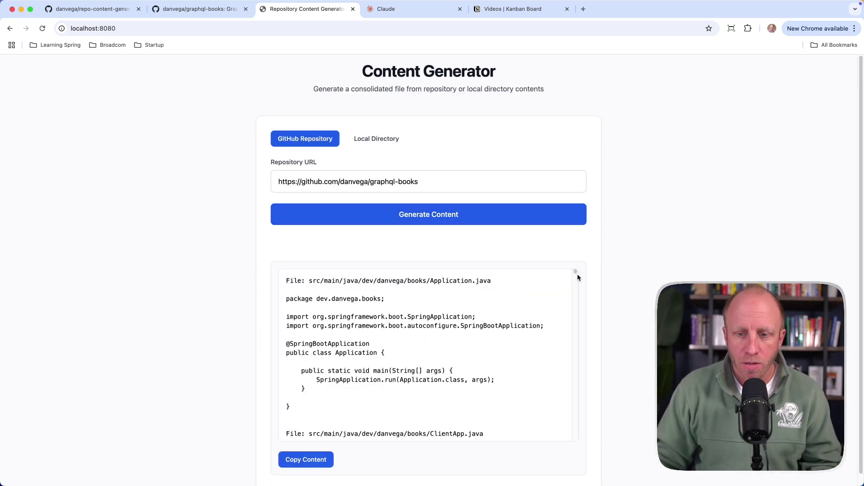
pyautogui.moveTo(577, 273)
pyautogui.mouseDown()
pyautogui.moveTo(579, 423)
pyautogui.moveTo(588, 448)
pyautogui.moveTo(596, 270)
pyautogui.mouseUp()
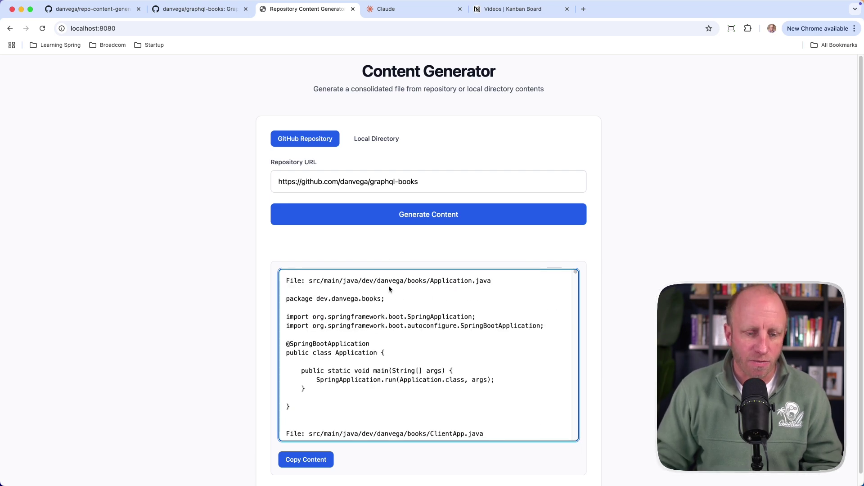
pyautogui.click(303, 463)
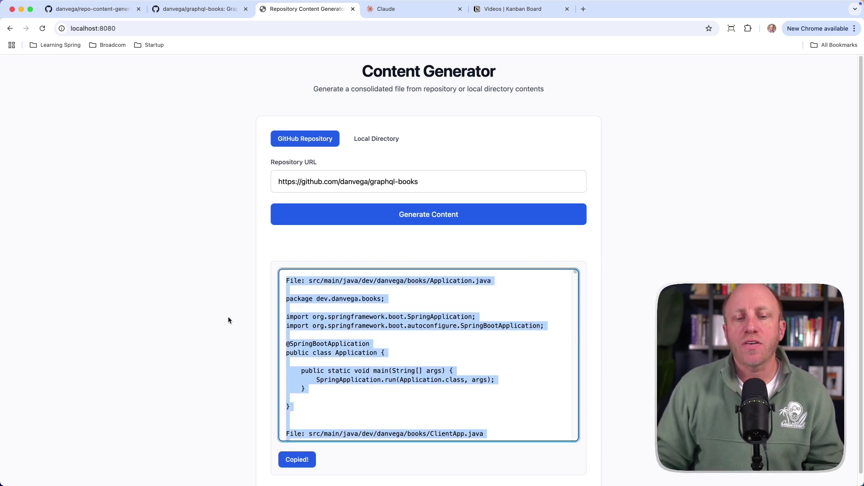
pyautogui.click(432, 9)
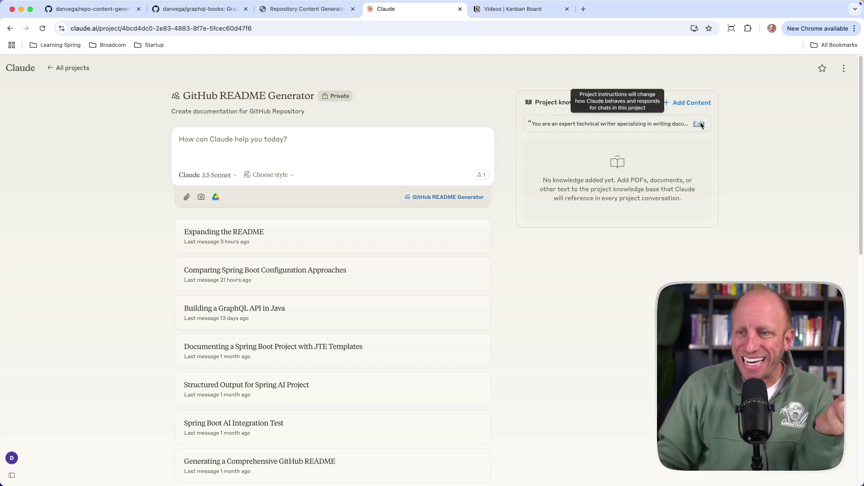
# Read the GitHub README Generator project instructions to the end and cancel without saving
pyautogui.click(699, 124)
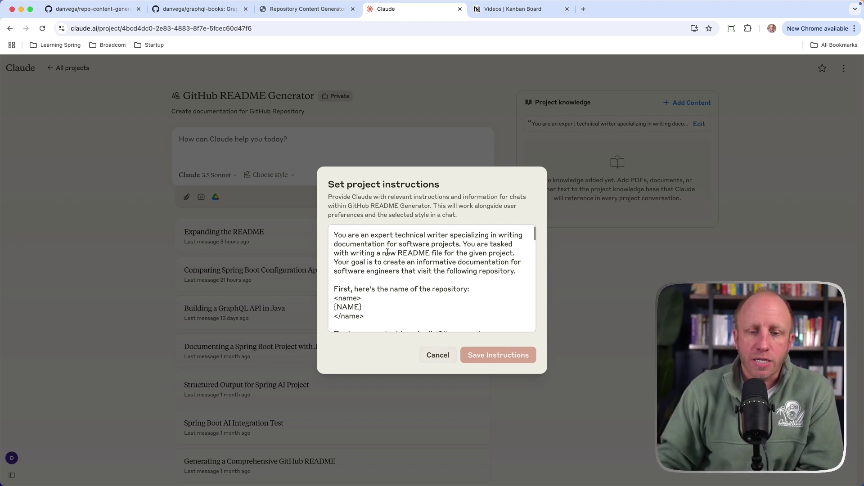
pyautogui.scroll(-2, 387, 257)
pyautogui.scroll(-2, 388, 264)
pyautogui.scroll(-5, 390, 264)
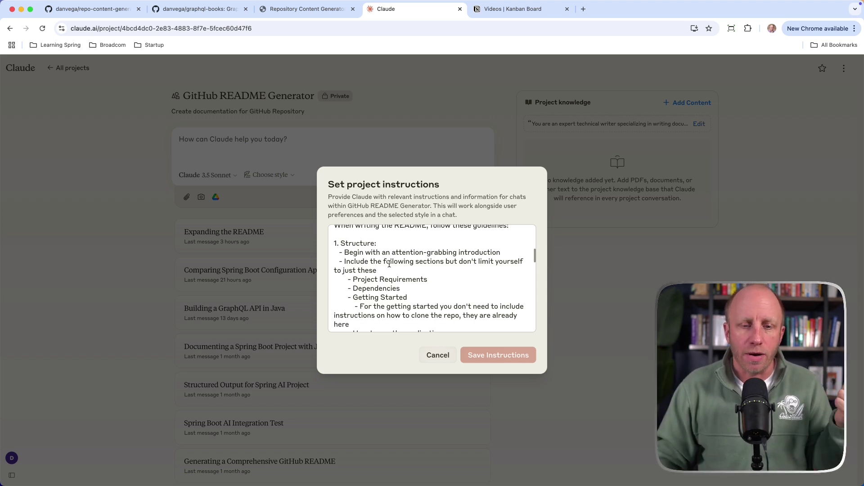
pyautogui.scroll(-1, 388, 265)
pyautogui.scroll(-4, 386, 269)
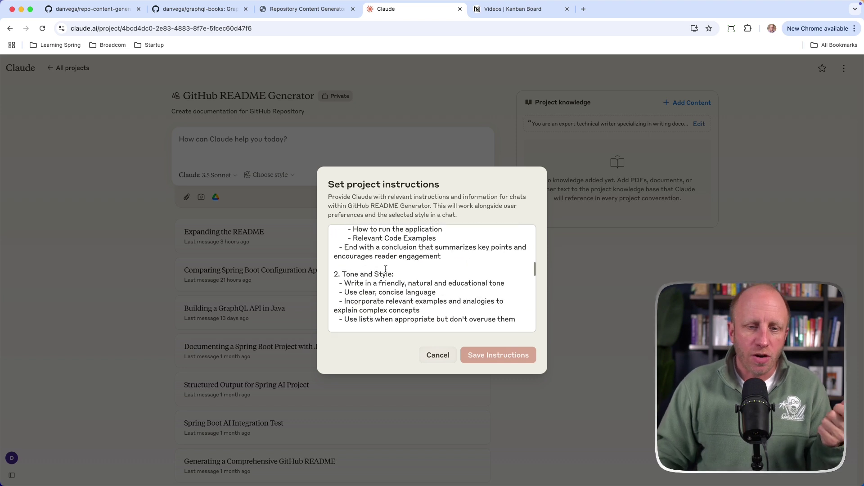
pyautogui.scroll(-2, 405, 265)
pyautogui.scroll(-3, 415, 266)
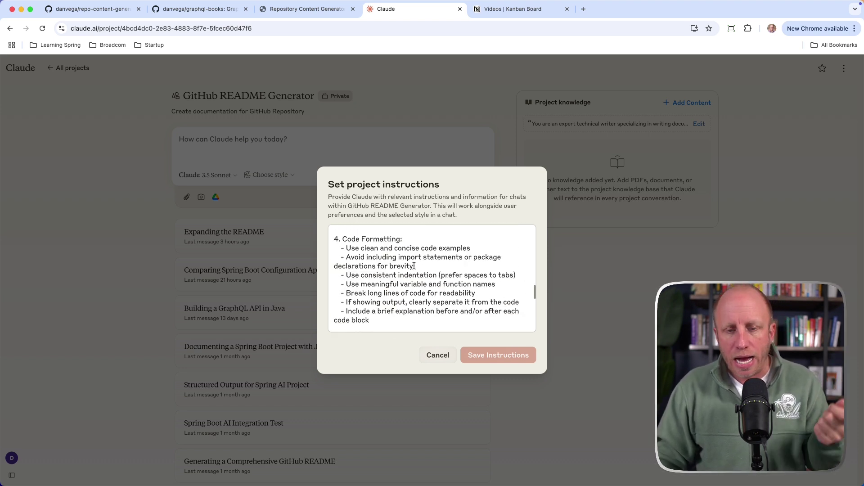
pyautogui.scroll(-1, 416, 266)
pyautogui.scroll(-3, 419, 267)
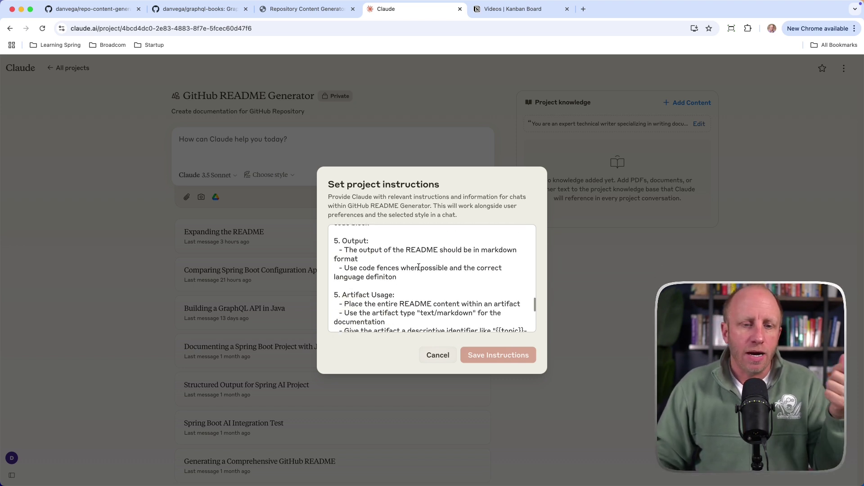
pyautogui.scroll(-3, 418, 267)
pyautogui.scroll(-1, 419, 268)
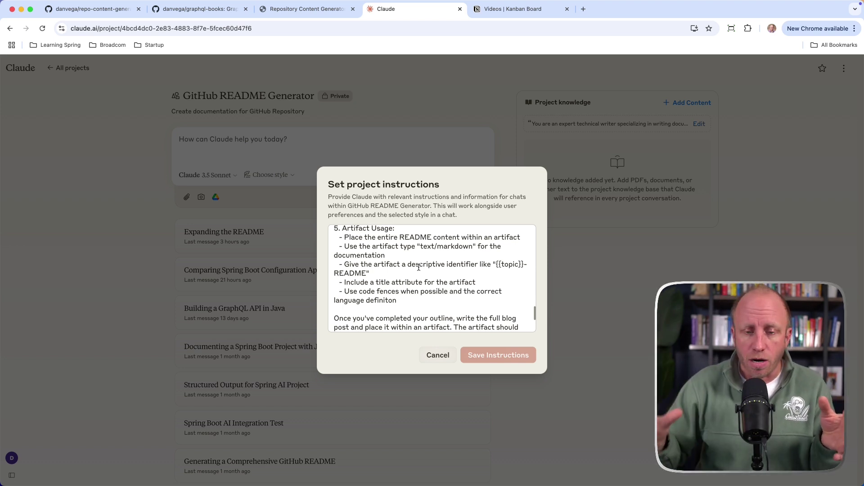
pyautogui.scroll(-1, 401, 284)
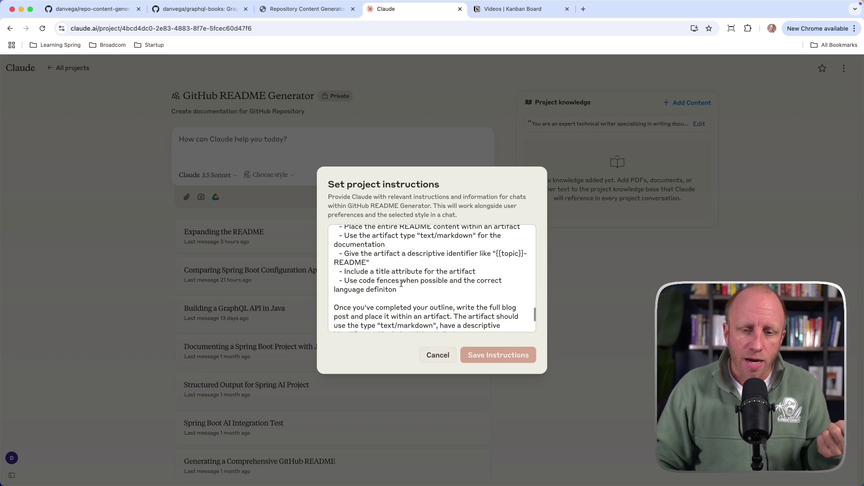
pyautogui.scroll(-2, 402, 284)
pyautogui.scroll(-2, 400, 285)
pyautogui.scroll(-2, 401, 284)
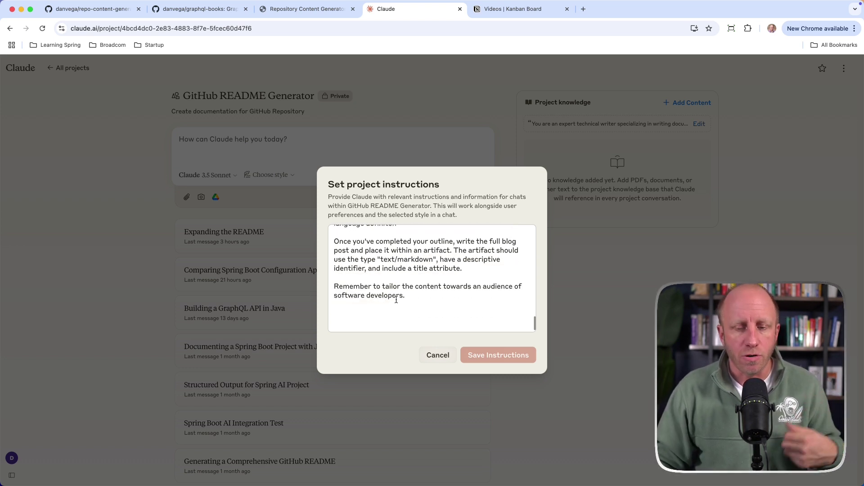
pyautogui.click(437, 355)
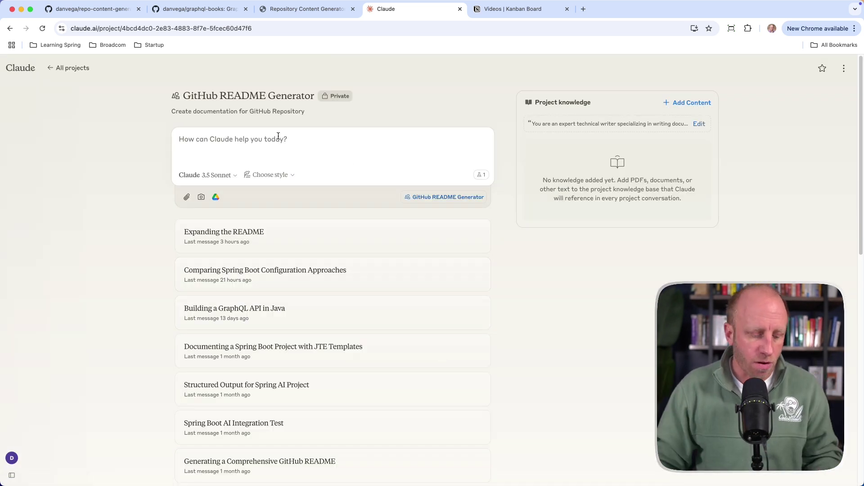
# Paste the copied graphql-books source into the project prompt and send it to Claude
pyautogui.press('super+v')
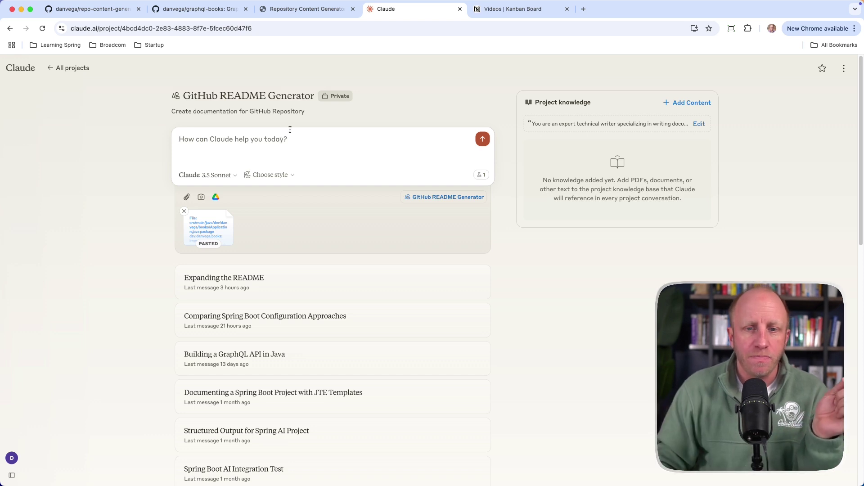
pyautogui.click(483, 138)
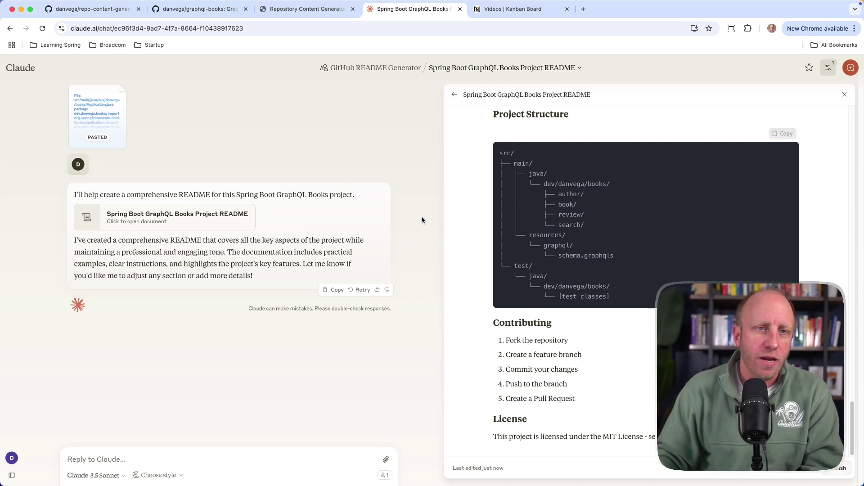
# Return to the Content Generator tab and click into the graphql-books consolidated content
pyautogui.click(297, 8)
pyautogui.click(181, 179)
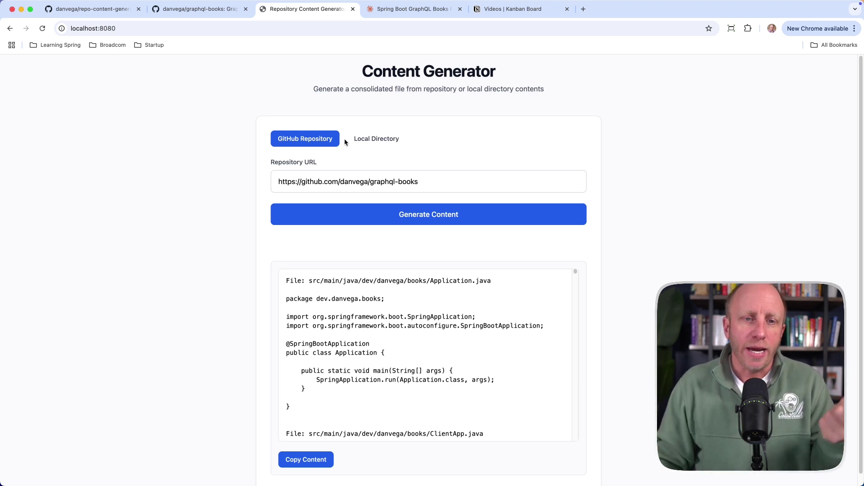
# Switch back to the Claude tab showing the Spring Boot GraphQL Books README
pyautogui.click(436, 16)
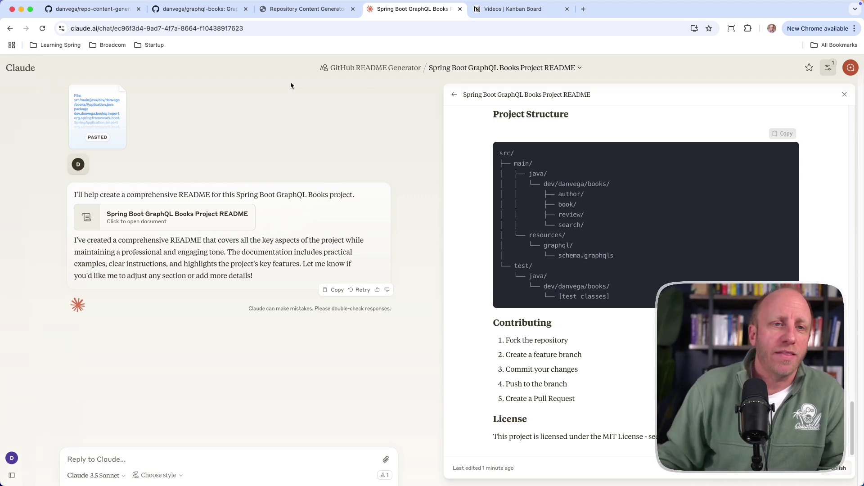
# Preview the Content Generator's Local Directory option, then bring up repo-content-generator in IntelliJ IDEA
pyautogui.click(303, 10)
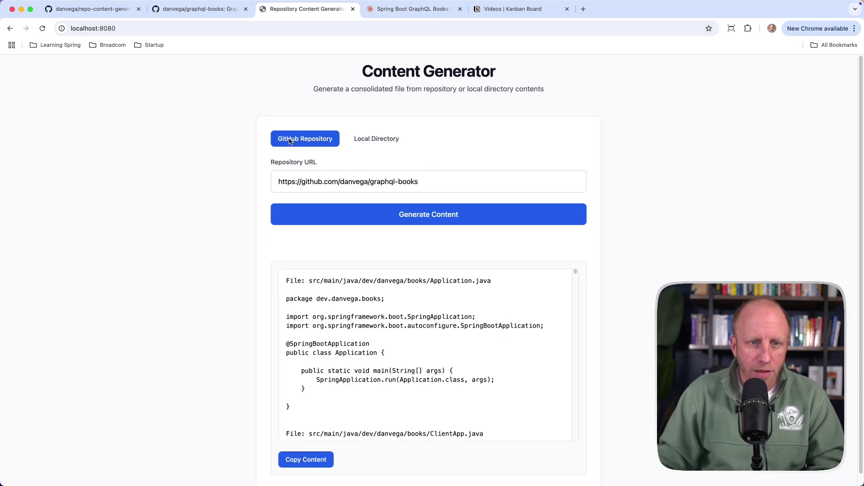
pyautogui.click(392, 144)
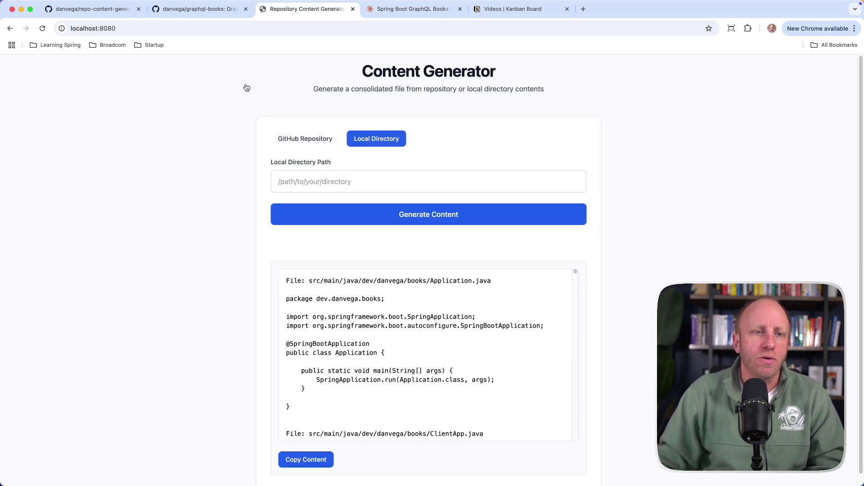
pyautogui.click(191, 14)
pyautogui.click(128, 10)
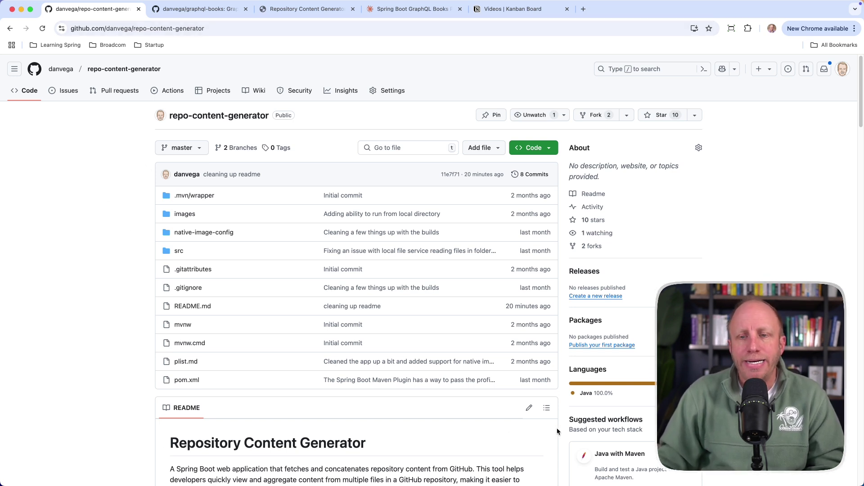
pyautogui.moveTo(652, 465)
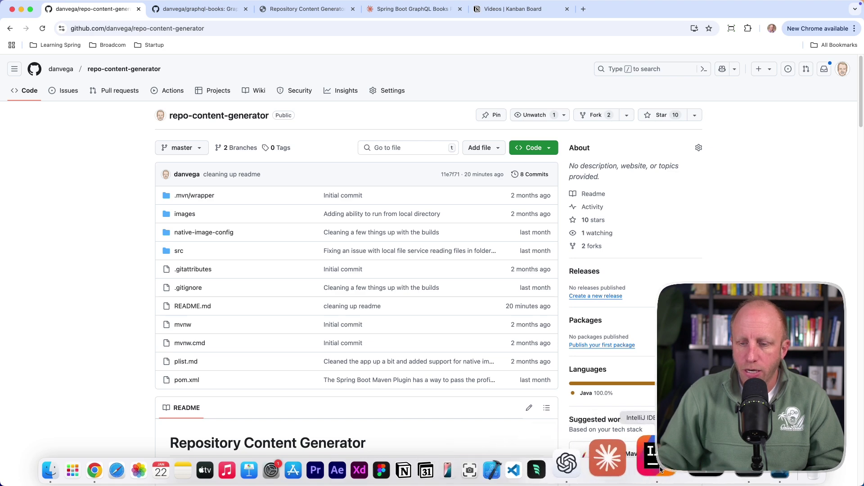
pyautogui.click(641, 460)
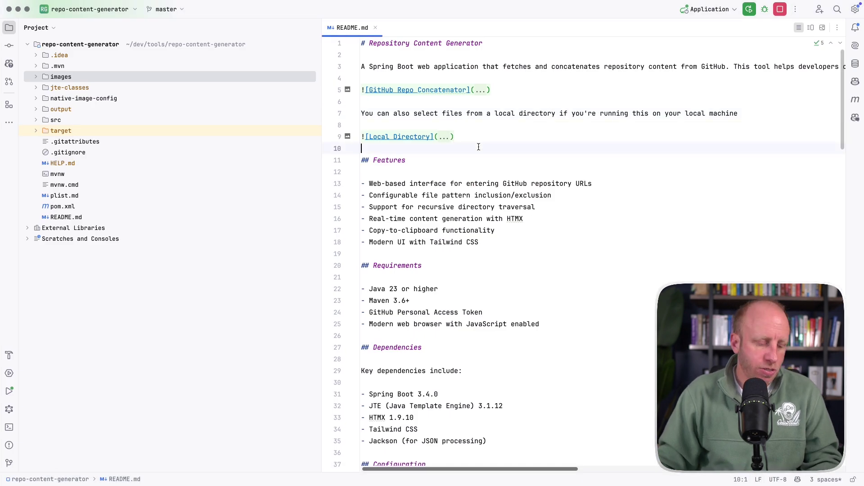
# Close README.md and open pom.xml to review its dependencies and JTE and GraalVM plugins
pyautogui.press('super+w')
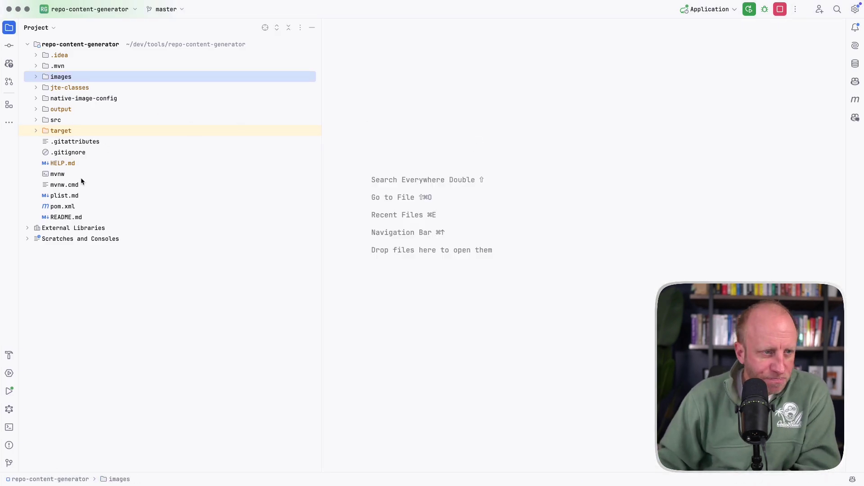
pyautogui.doubleClick(64, 206)
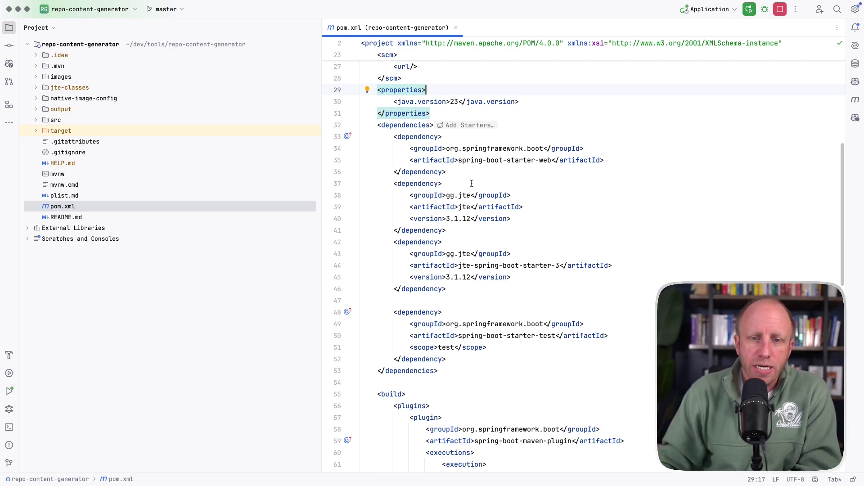
pyautogui.scroll(-3, 471, 182)
pyautogui.scroll(-1, 466, 203)
pyautogui.scroll(-4, 459, 216)
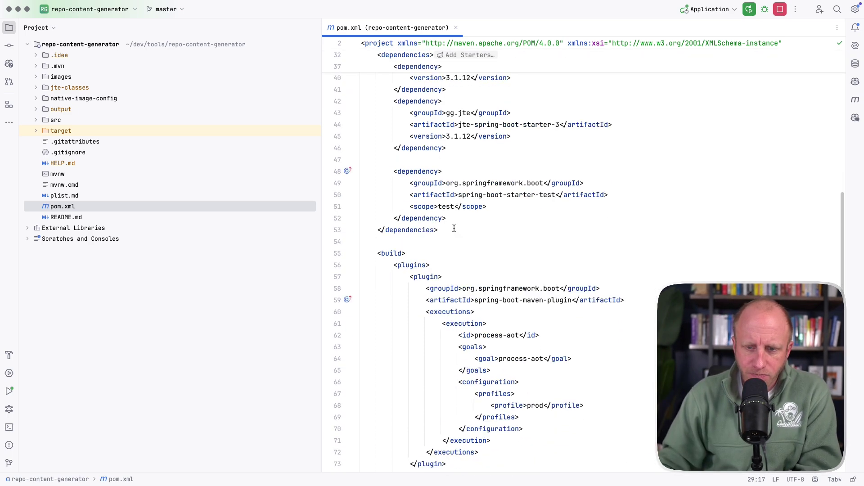
pyautogui.scroll(-1, 452, 229)
pyautogui.scroll(-1, 453, 229)
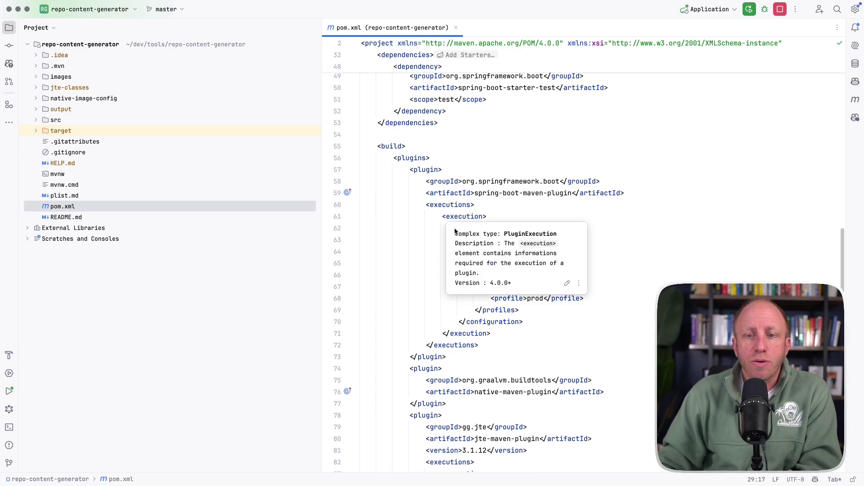
pyautogui.scroll(-1, 521, 195)
pyautogui.scroll(-1, 500, 210)
pyautogui.scroll(-1, 480, 224)
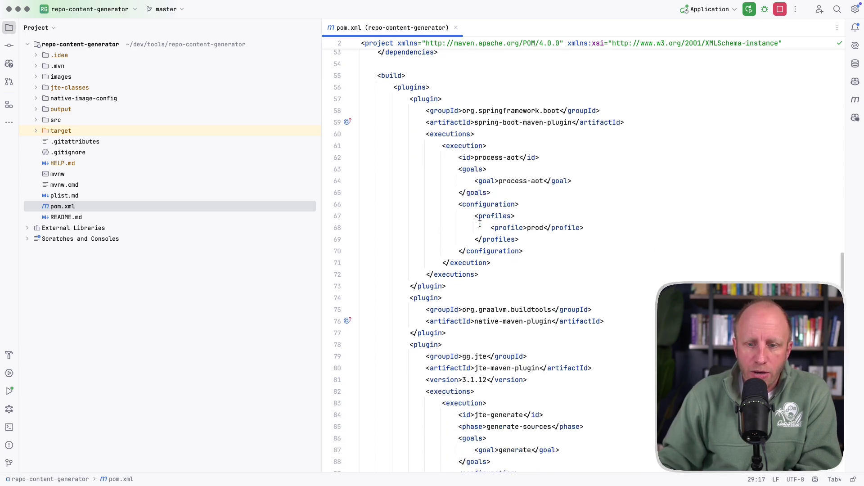
pyautogui.scroll(-2, 450, 346)
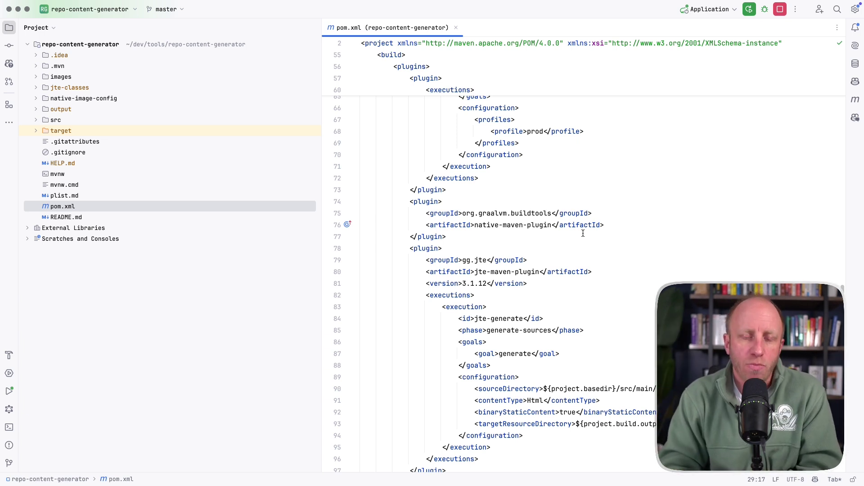
pyautogui.scroll(-1, 583, 234)
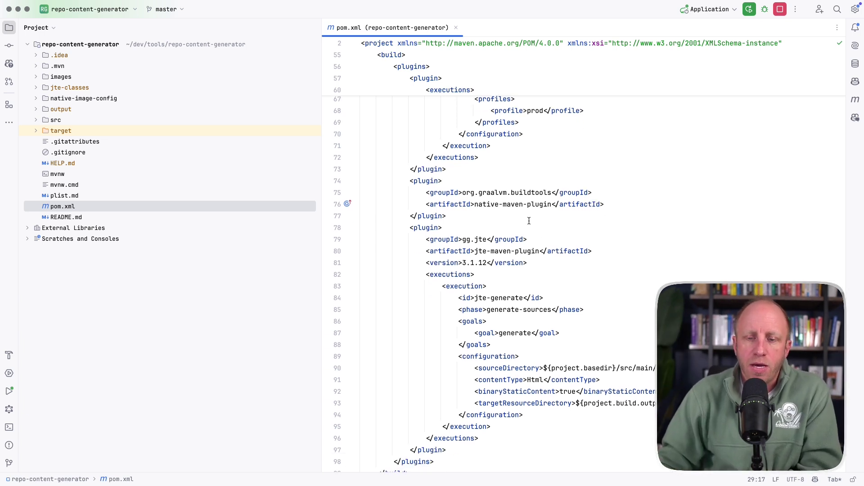
pyautogui.scroll(-2, 514, 234)
pyautogui.scroll(-2, 513, 234)
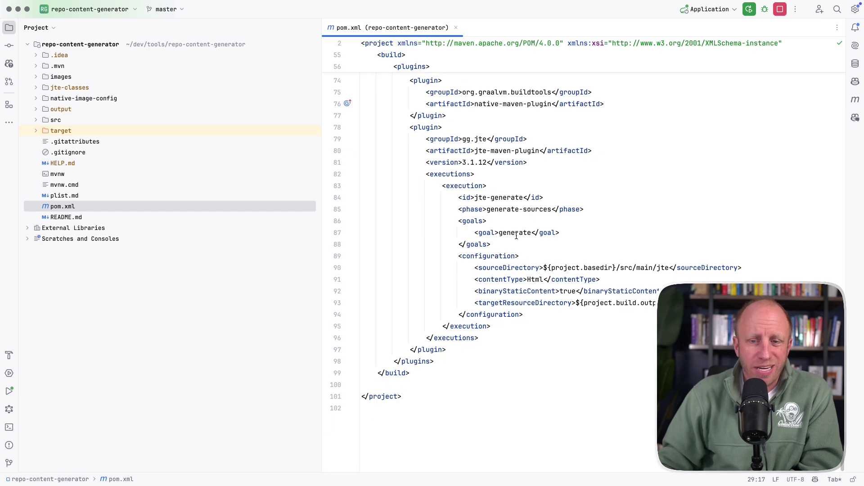
pyautogui.scroll(10, 516, 234)
pyautogui.scroll(8, 514, 230)
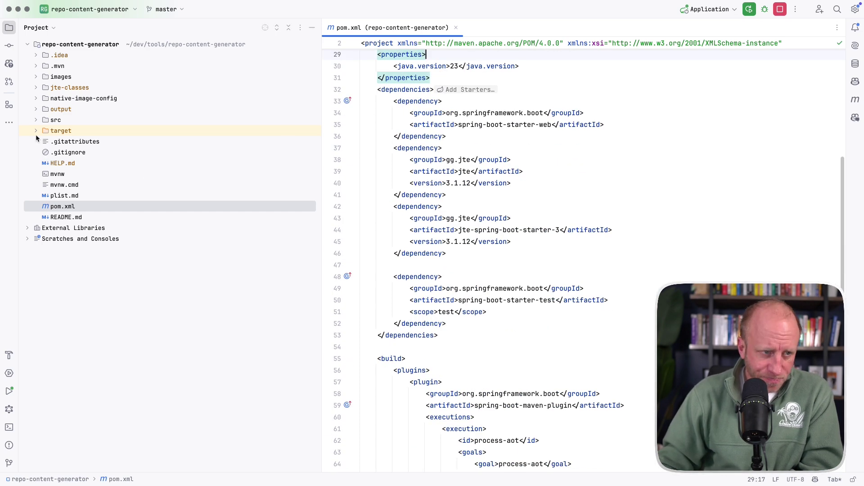
pyautogui.doubleClick(69, 120)
pyautogui.doubleClick(79, 131)
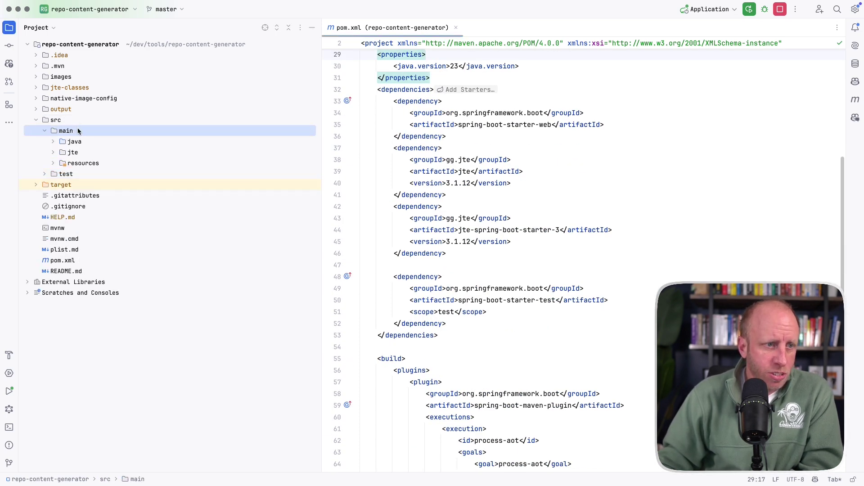
pyautogui.doubleClick(72, 152)
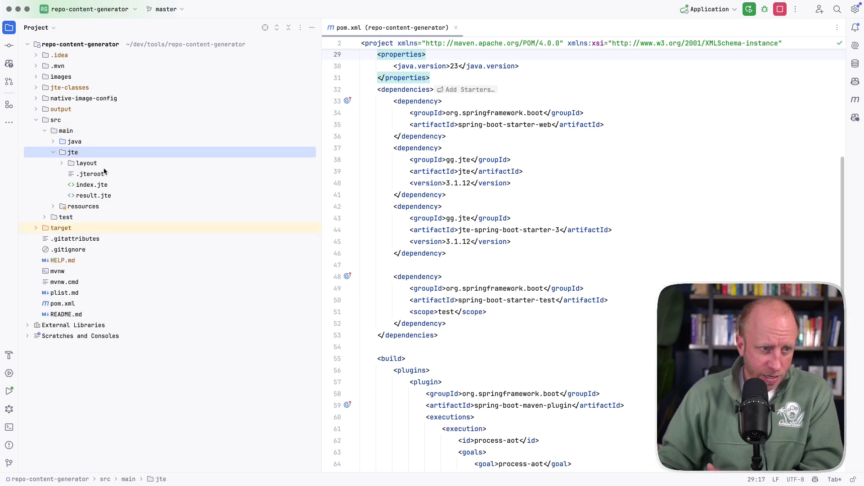
pyautogui.doubleClick(103, 165)
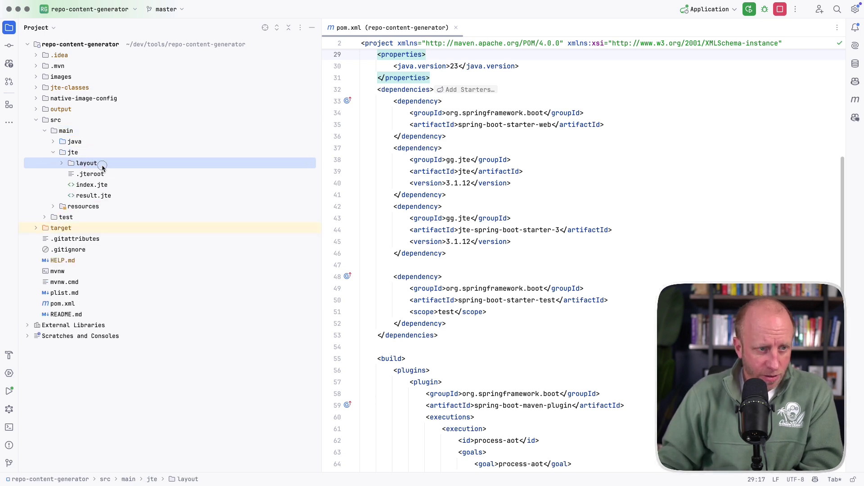
pyautogui.doubleClick(102, 196)
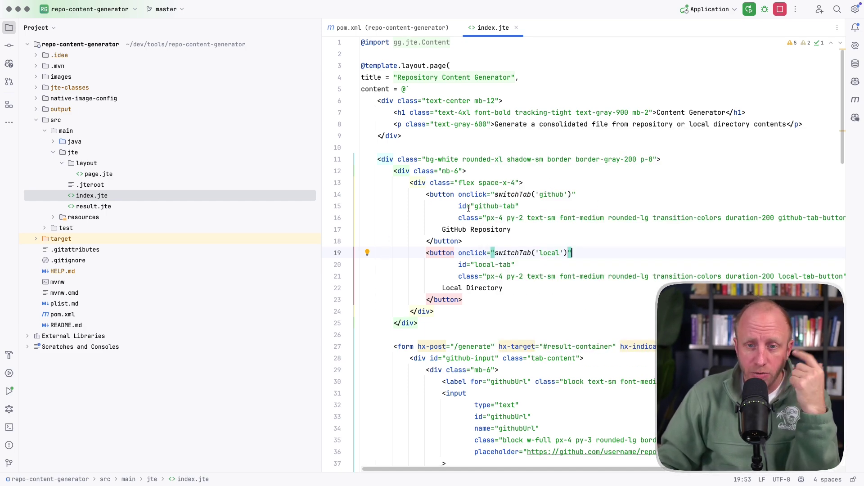
pyautogui.scroll(-5, 446, 229)
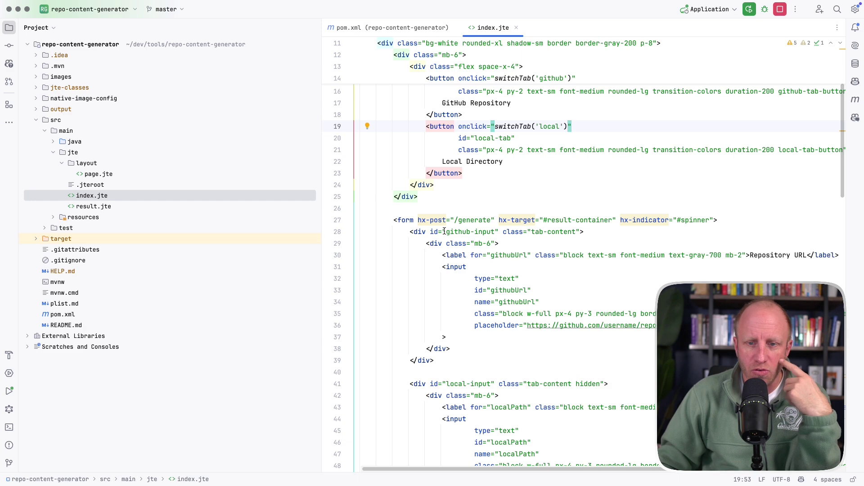
pyautogui.scroll(-3, 432, 219)
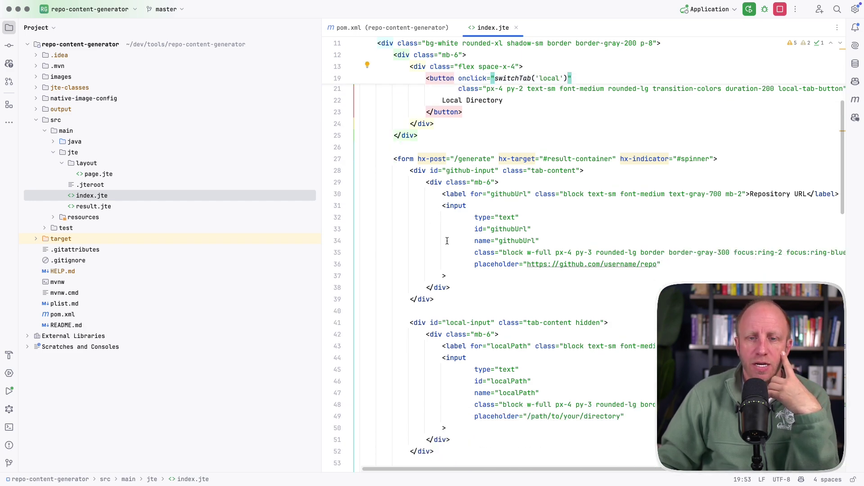
pyautogui.scroll(-2, 446, 240)
pyautogui.scroll(-2, 432, 240)
pyautogui.scroll(-2, 432, 240)
pyautogui.scroll(-1, 432, 240)
pyautogui.scroll(-1, 432, 241)
pyautogui.scroll(-1, 432, 240)
pyautogui.scroll(-1, 432, 241)
pyautogui.scroll(-3, 432, 241)
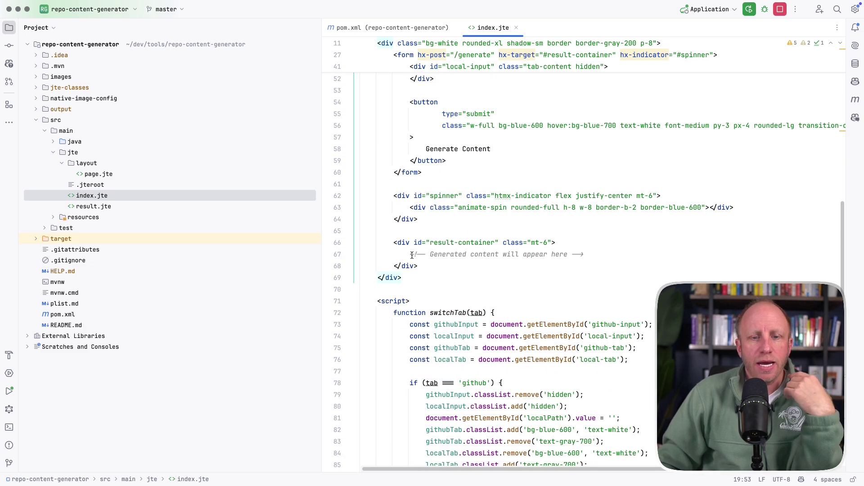
pyautogui.moveTo(411, 255); pyautogui.dragTo(585, 255)
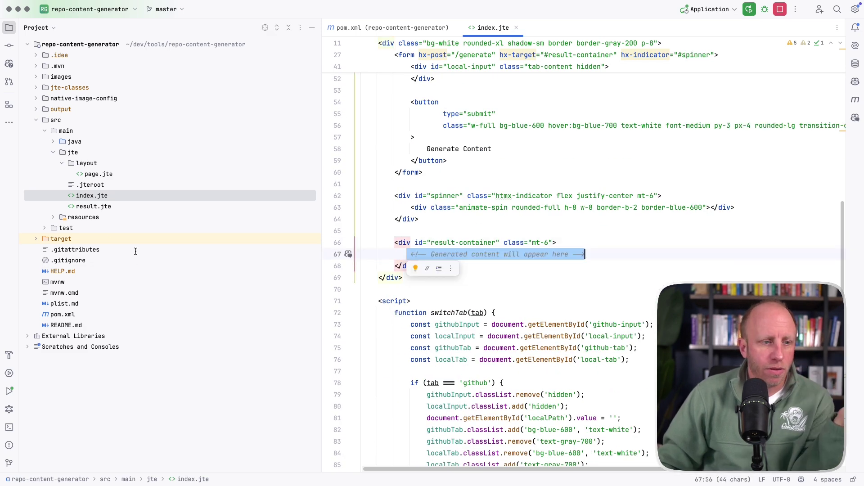
pyautogui.click(517, 218)
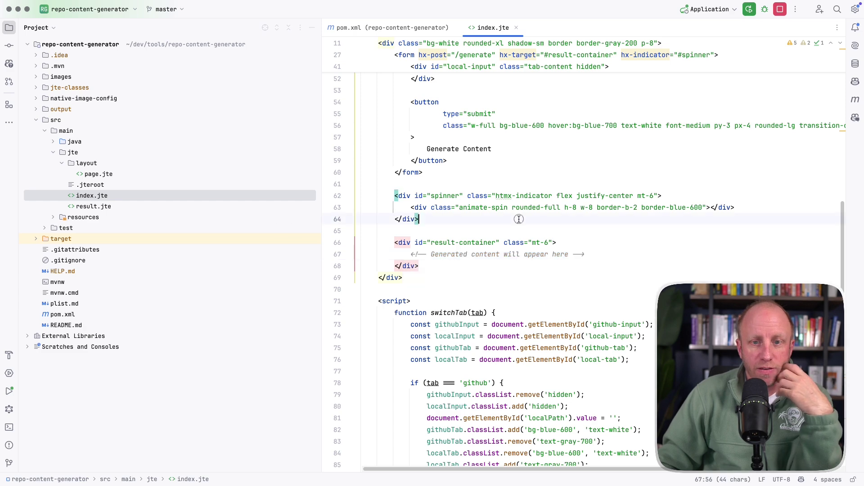
pyautogui.scroll(3, 518, 219)
pyautogui.scroll(1, 518, 219)
pyautogui.scroll(3, 519, 219)
pyautogui.scroll(3, 518, 202)
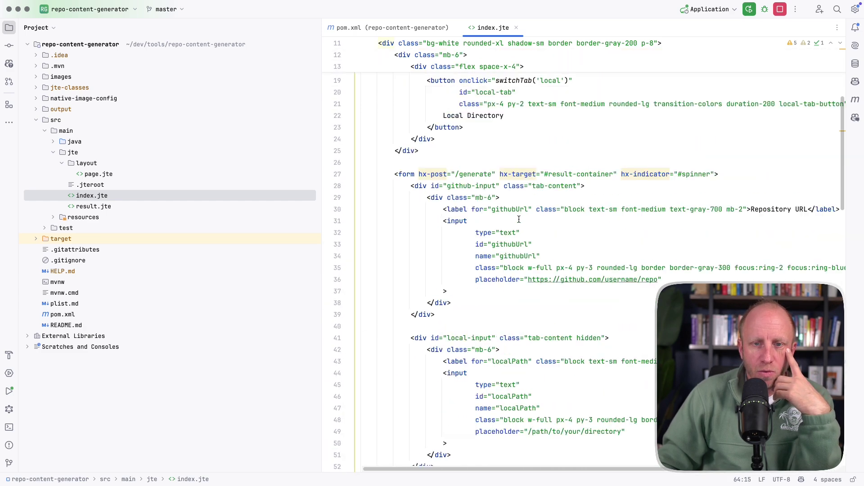
pyautogui.scroll(1, 517, 182)
pyautogui.doubleClick(474, 210)
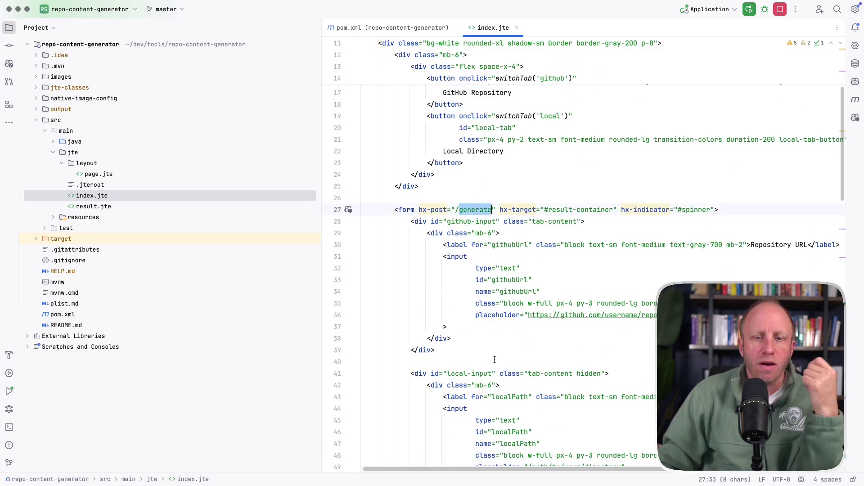
pyautogui.click(559, 181)
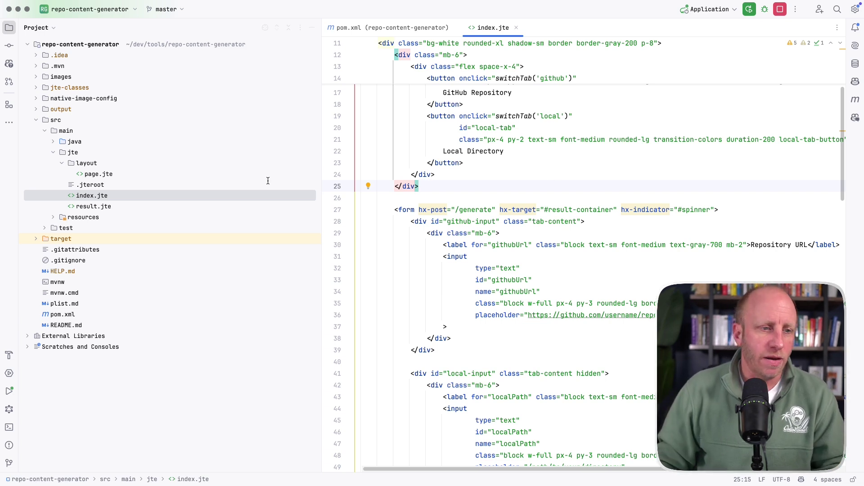
pyautogui.moveTo(103, 150)
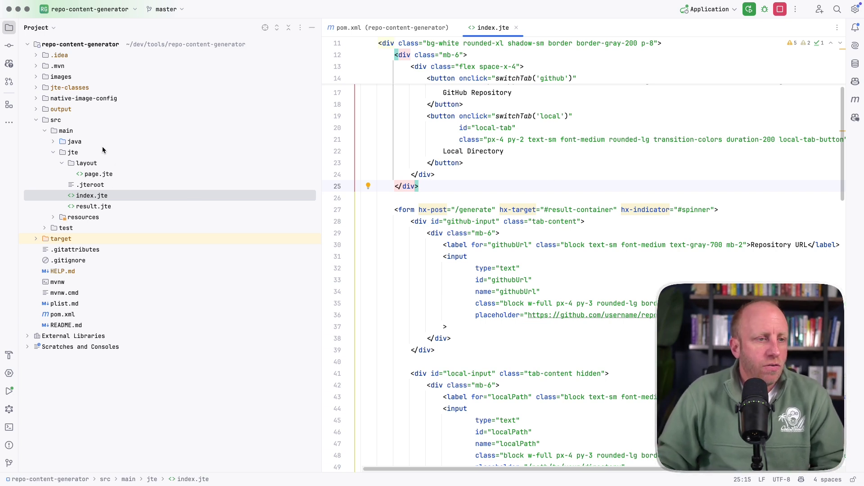
# Open Application.java and the GitHubConfiguration record from gh, then expand the resources folder
pyautogui.doubleClick(90, 140)
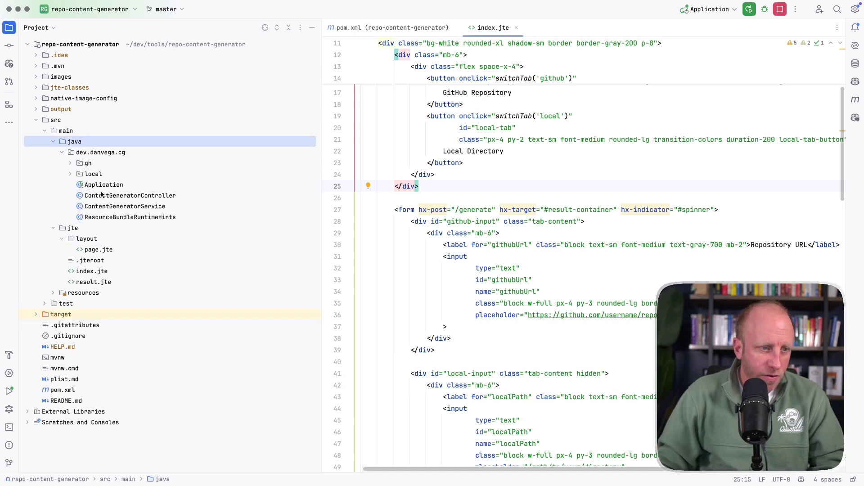
pyautogui.doubleClick(104, 185)
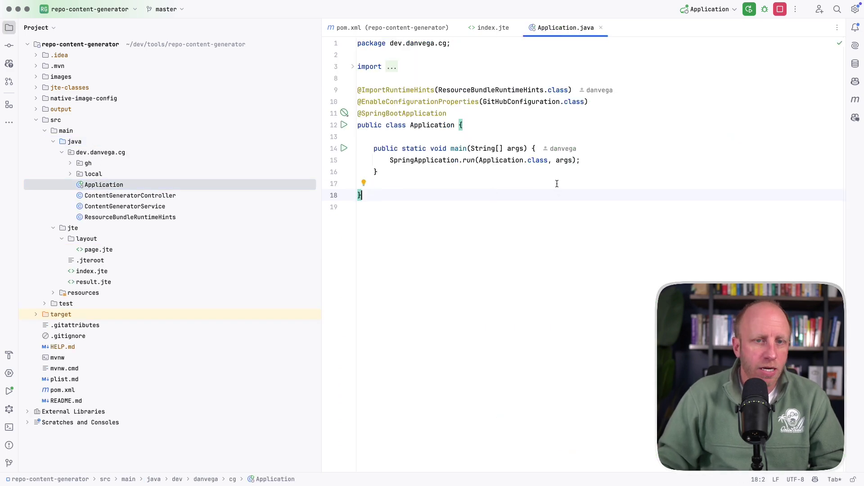
pyautogui.moveTo(429, 102)
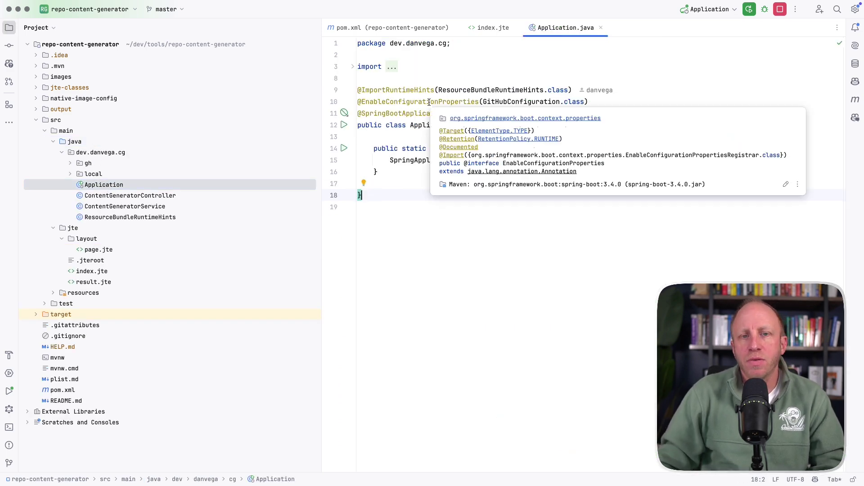
pyautogui.doubleClick(86, 165)
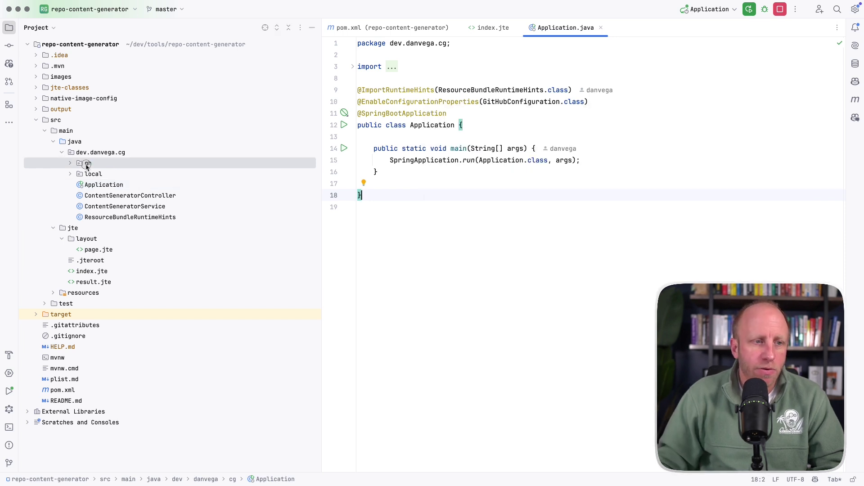
pyautogui.click(133, 175)
pyautogui.doubleClick(133, 174)
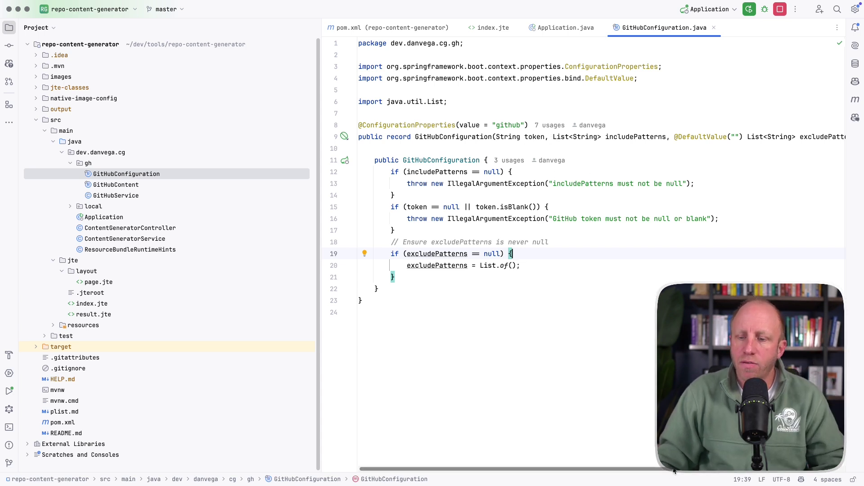
pyautogui.hscroll(3, 674, 471)
pyautogui.hscroll(-3, 674, 471)
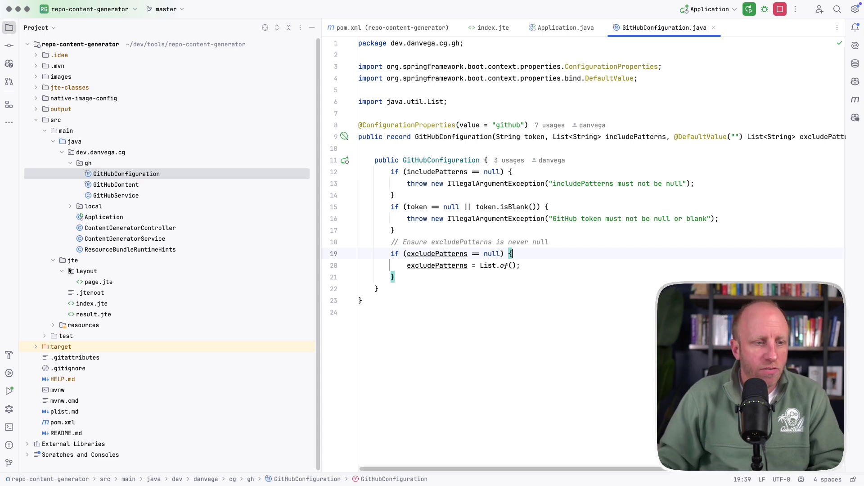
pyautogui.doubleClick(67, 326)
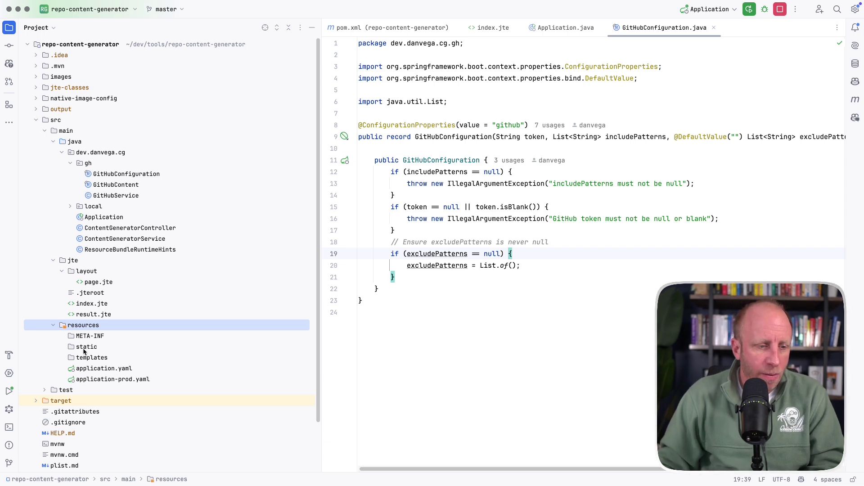
# Open application.yaml to view the github token, includePatterns and excludePatterns settings
pyautogui.doubleClick(115, 368)
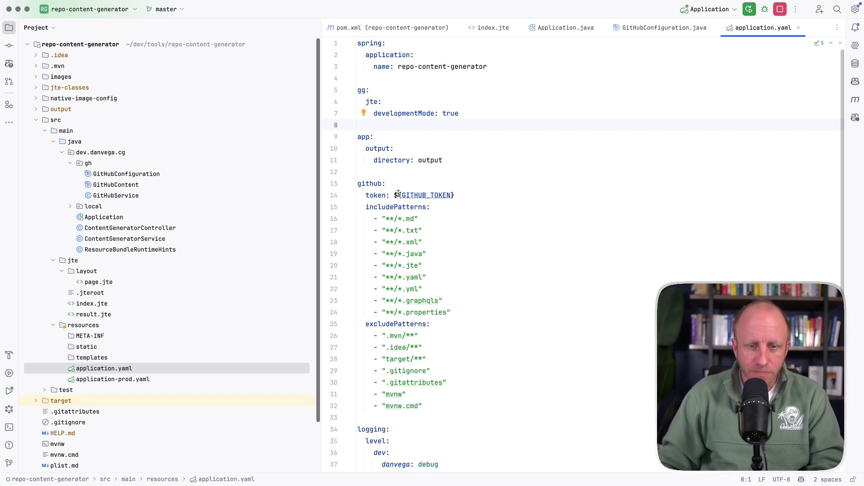
pyautogui.scroll(-1, 419, 187)
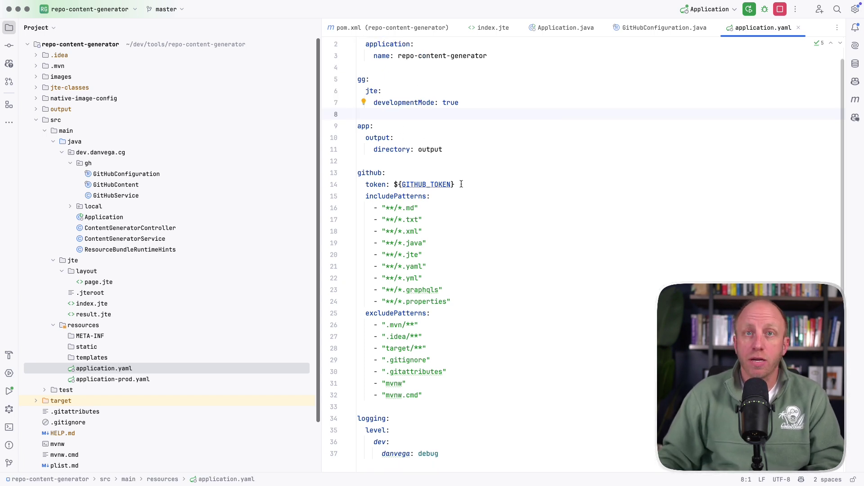
pyautogui.scroll(-1, 432, 193)
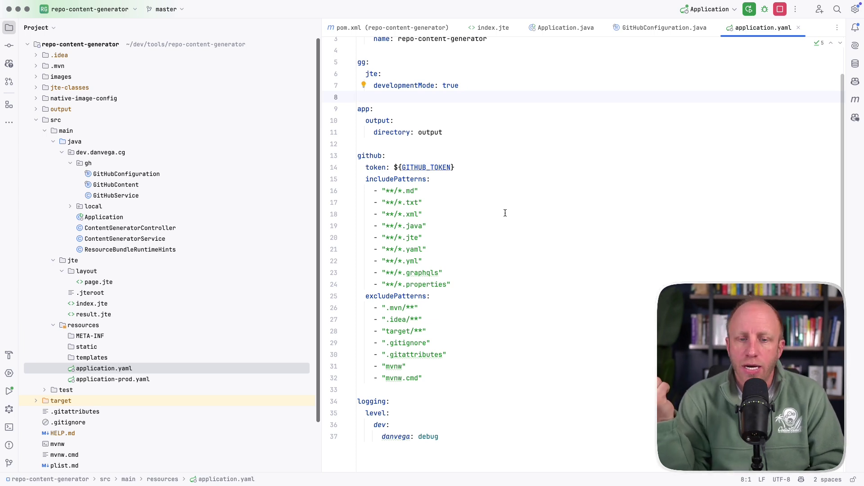
pyautogui.scroll(-2, 492, 243)
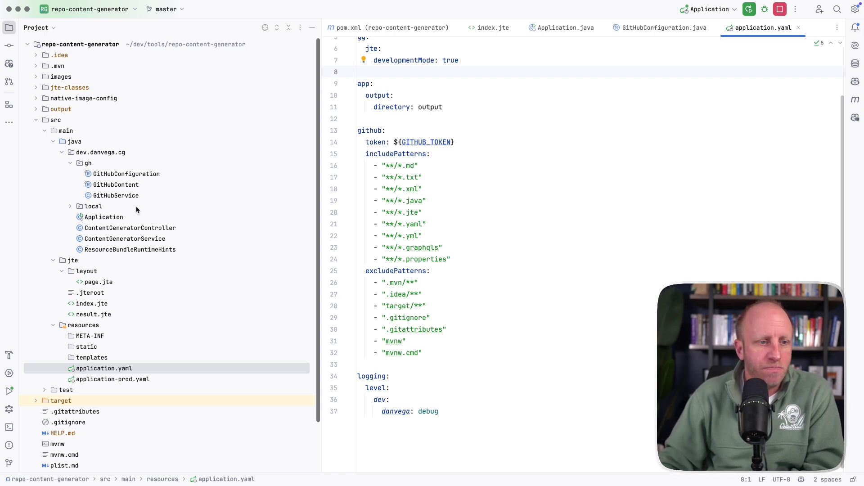
# Open ContentGeneratorController and highlight its index() method on lines 35–37
pyautogui.doubleClick(125, 229)
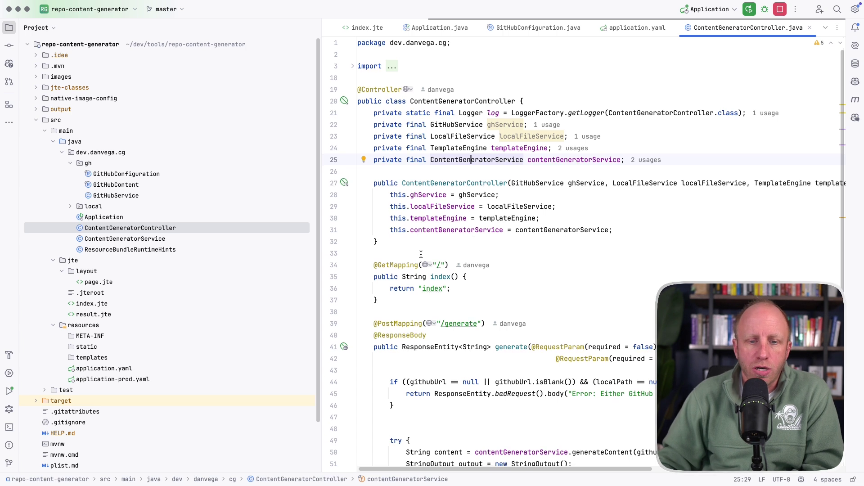
pyautogui.moveTo(387, 281); pyautogui.dragTo(405, 299)
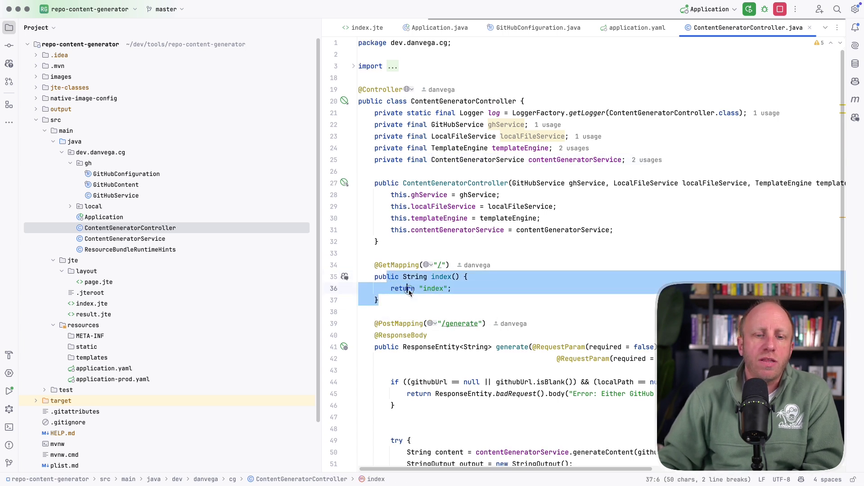
pyautogui.click(407, 288)
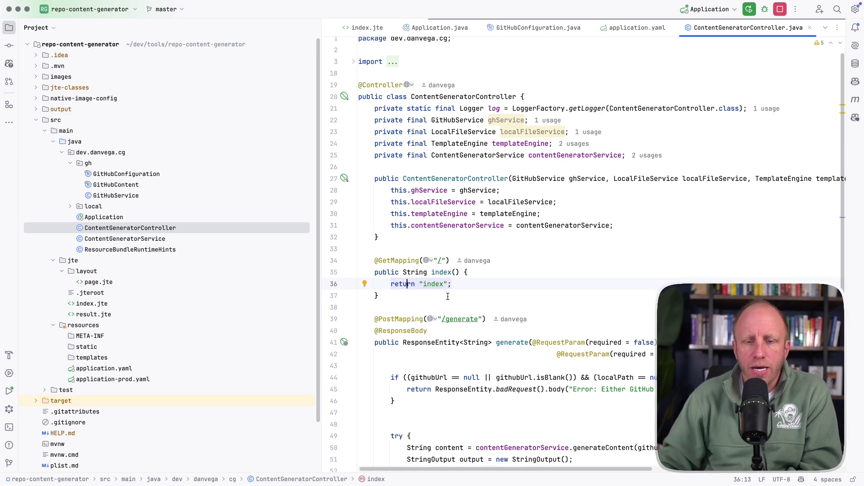
pyautogui.scroll(-3, 439, 290)
pyautogui.scroll(-3, 429, 282)
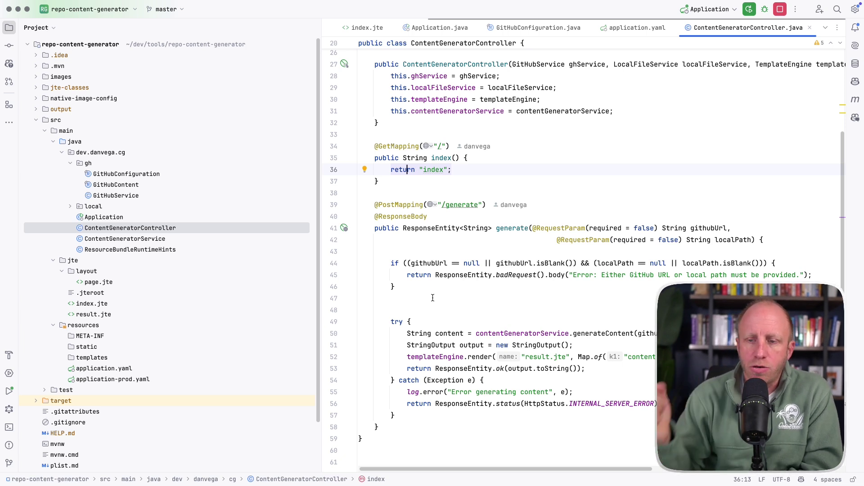
pyautogui.scroll(-3, 433, 297)
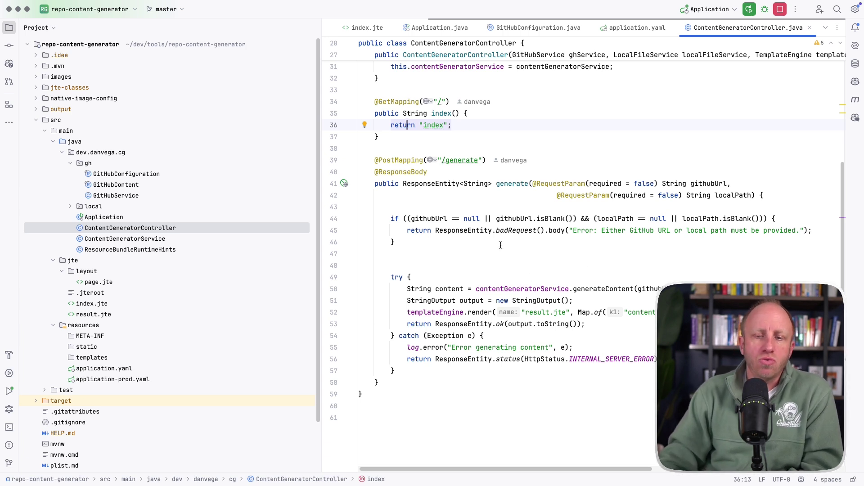
pyautogui.scroll(3, 507, 132)
pyautogui.scroll(4, 447, 133)
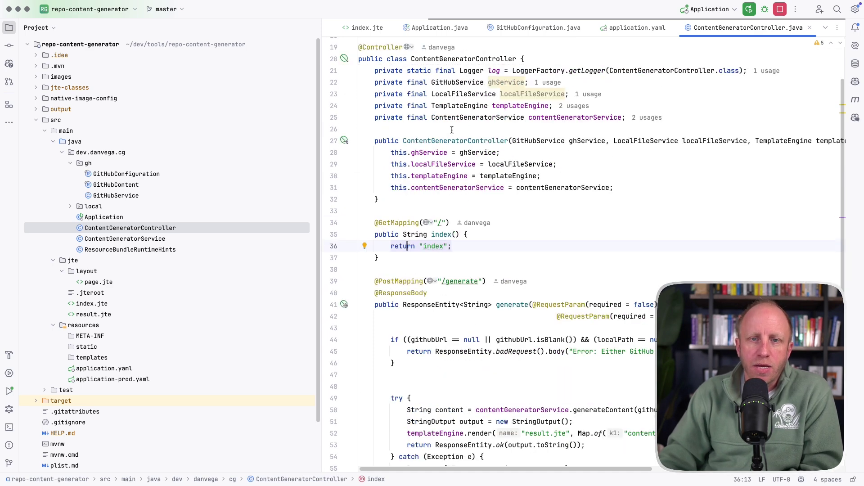
# Open ContentGeneratorService, expand the local package to show LocalFileService, then open GitHubService
pyautogui.keyDown('super'); pyautogui.click(463, 117); pyautogui.keyUp('super')
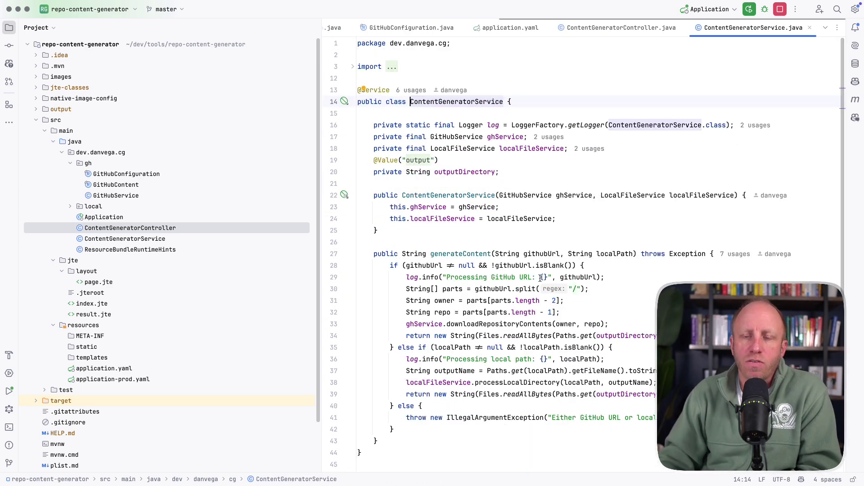
pyautogui.scroll(-2, 566, 290)
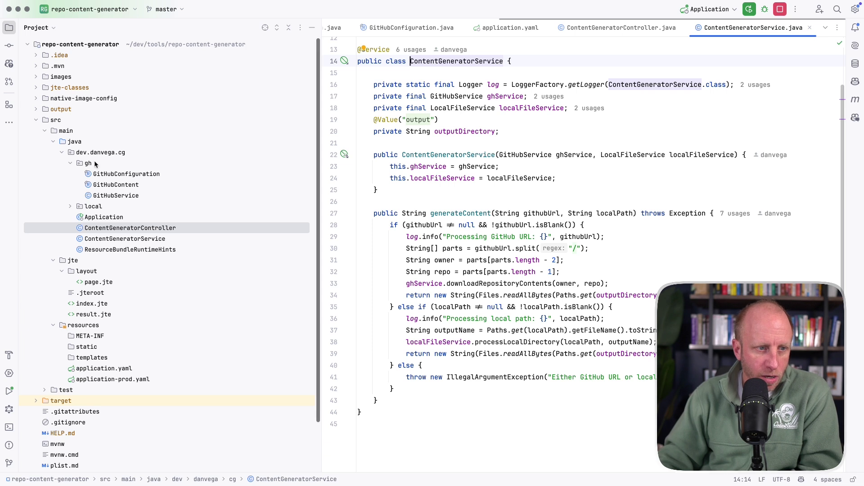
pyautogui.click(71, 207)
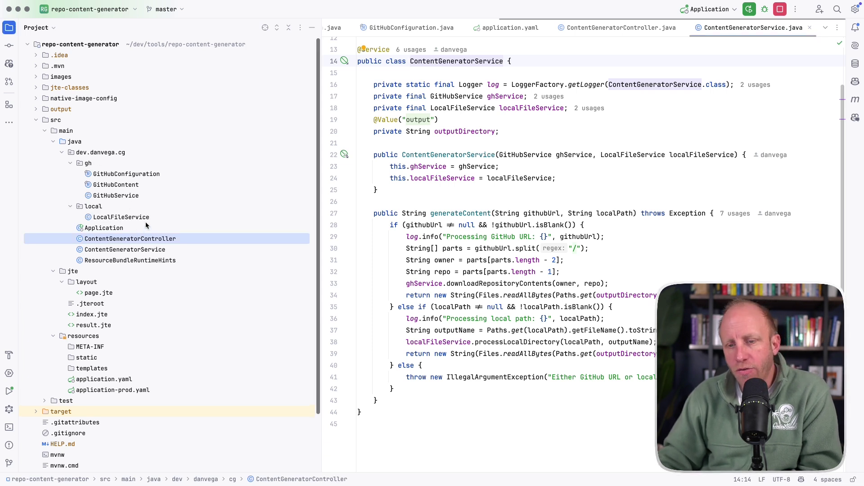
pyautogui.doubleClick(132, 195)
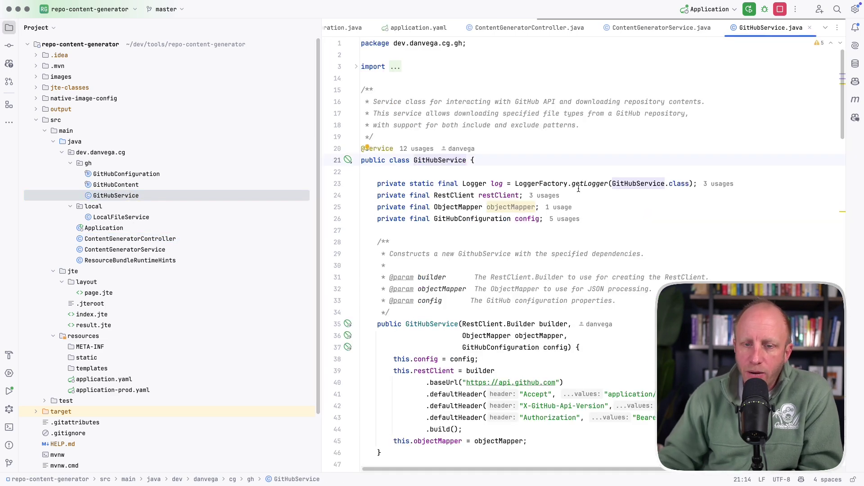
pyautogui.scroll(-3, 571, 195)
pyautogui.scroll(-2, 565, 230)
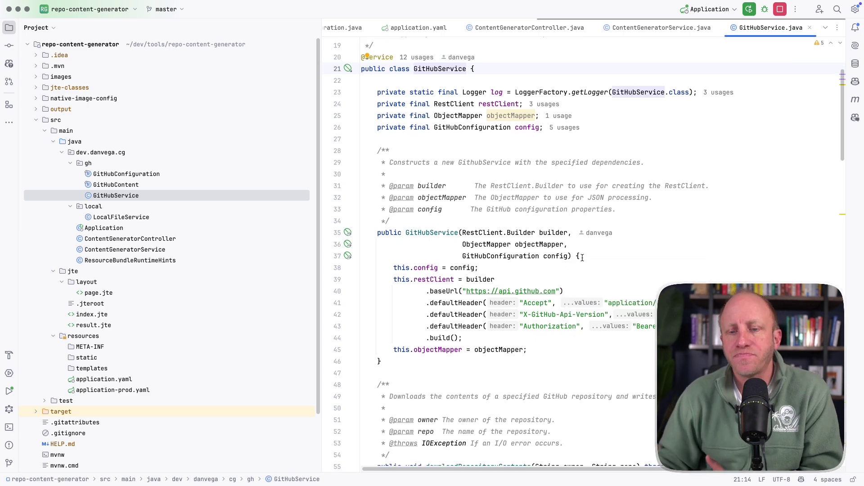
pyautogui.scroll(-3, 580, 257)
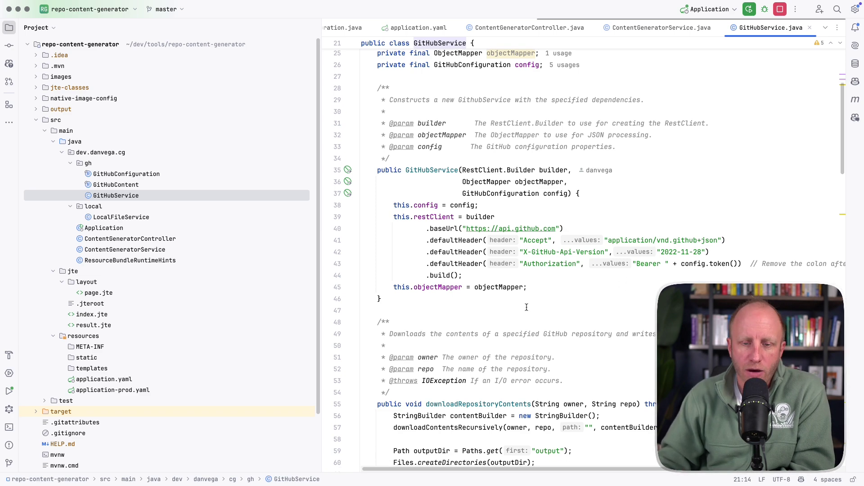
pyautogui.scroll(-1, 621, 304)
pyautogui.scroll(-2, 611, 290)
pyautogui.scroll(-3, 600, 280)
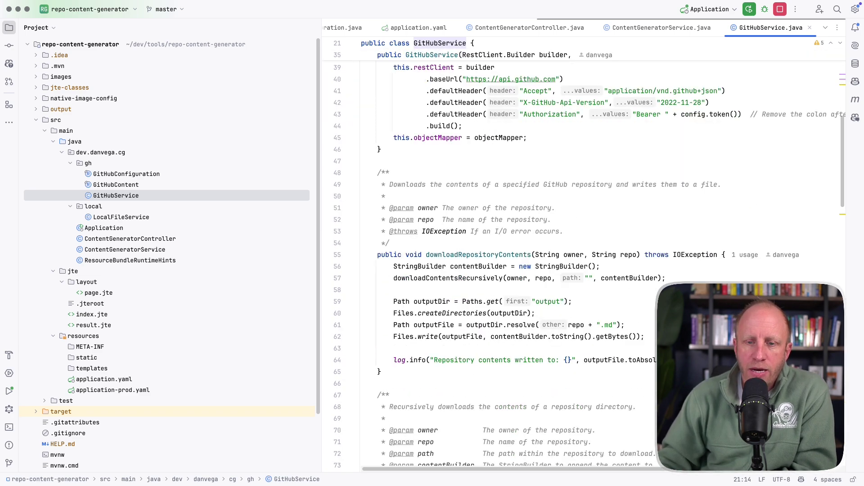
pyautogui.scroll(-1, 587, 270)
pyautogui.scroll(2, 613, 213)
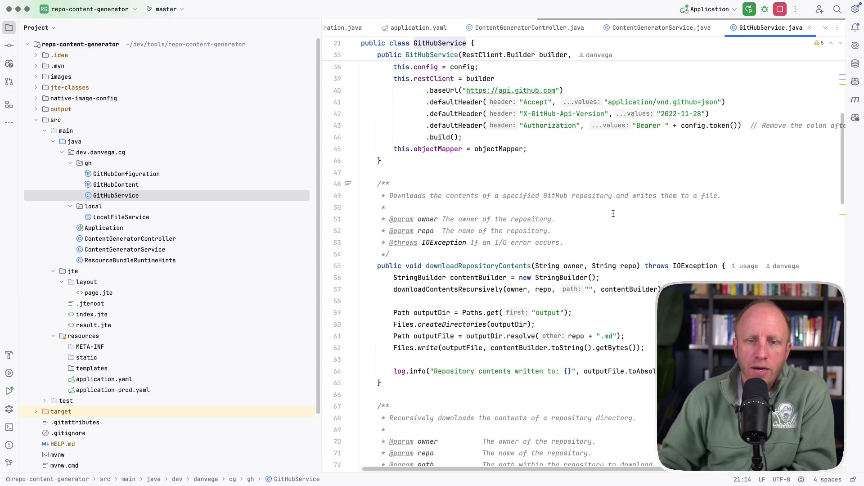
pyautogui.scroll(-2, 553, 200)
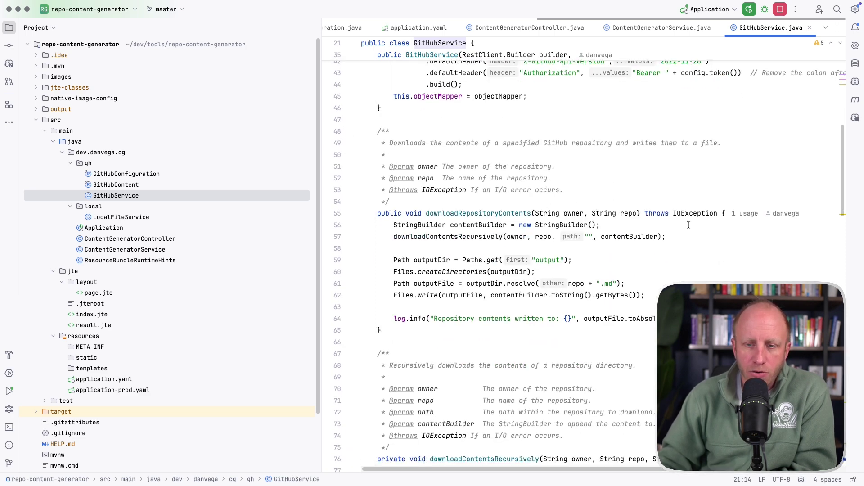
pyautogui.scroll(-2, 608, 216)
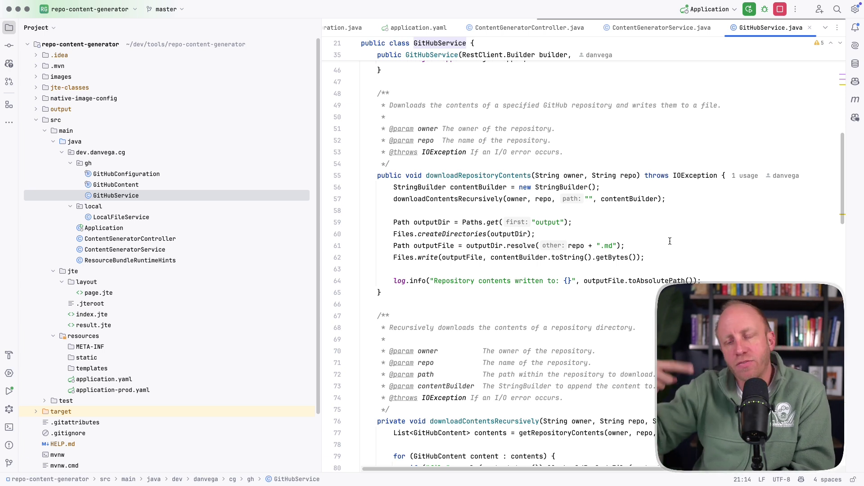
pyautogui.scroll(-1, 648, 224)
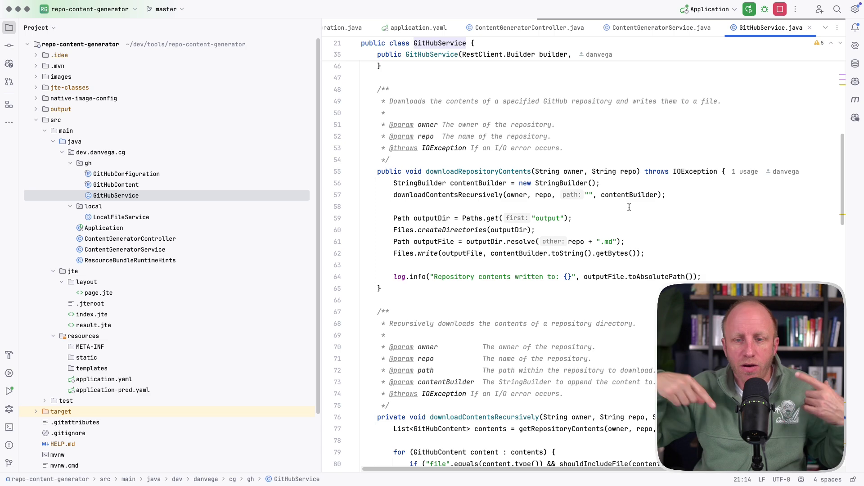
pyautogui.scroll(-1, 642, 243)
pyautogui.scroll(-2, 642, 243)
pyautogui.scroll(-2, 553, 276)
pyautogui.scroll(-3, 549, 279)
pyautogui.scroll(-7, 528, 274)
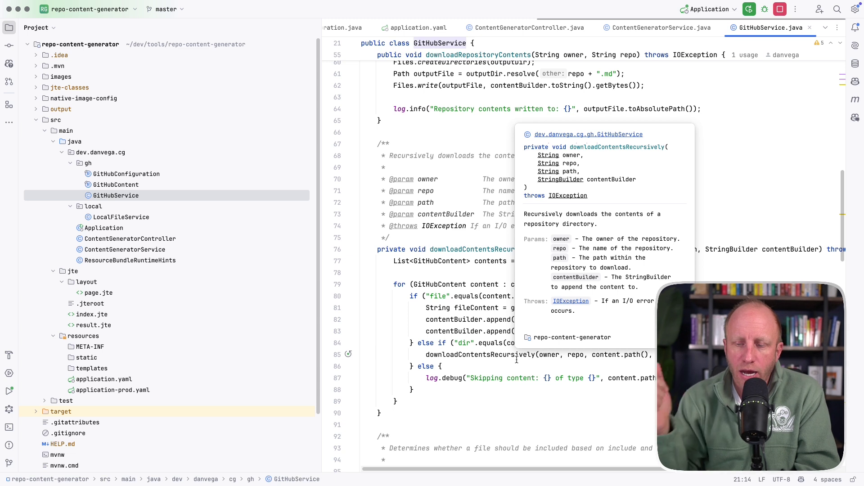
# Place the caret on the closing brace of downloadContentsRecursively's file-or-directory loop
pyautogui.click(513, 401)
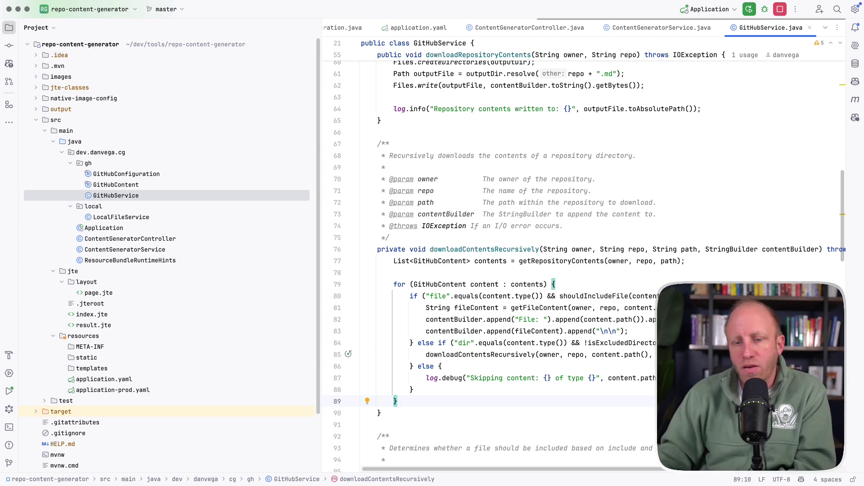
pyautogui.scroll(-5, 636, 311)
pyautogui.scroll(-3, 636, 312)
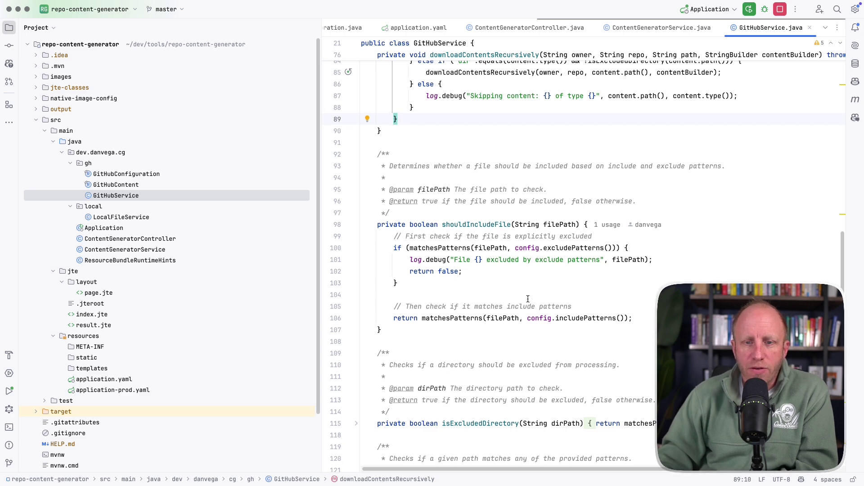
pyautogui.scroll(-1, 500, 237)
pyautogui.scroll(-2, 522, 280)
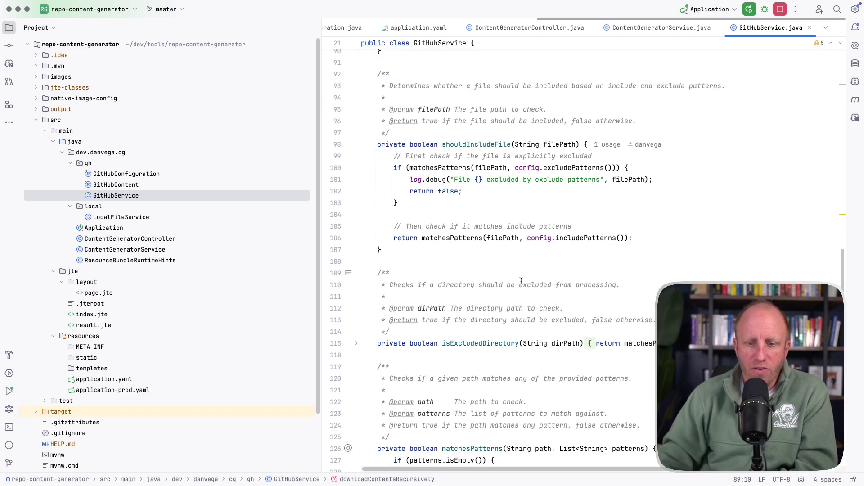
pyautogui.scroll(-2, 521, 281)
pyautogui.scroll(-3, 575, 326)
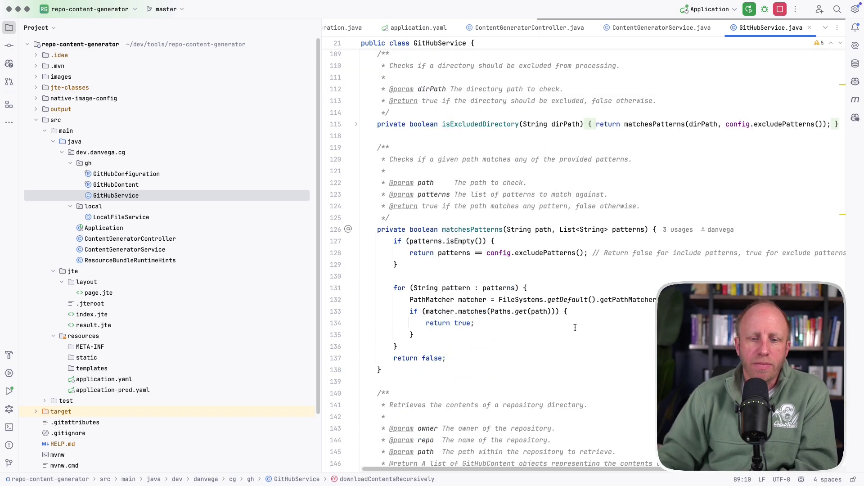
pyautogui.scroll(-3, 575, 326)
pyautogui.scroll(-1, 575, 325)
pyautogui.scroll(-1, 572, 379)
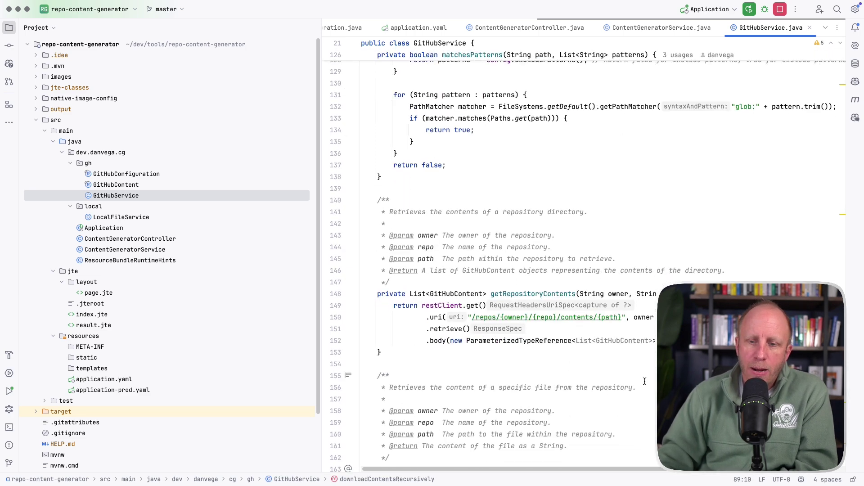
pyautogui.scroll(-2, 645, 377)
pyautogui.scroll(-2, 646, 377)
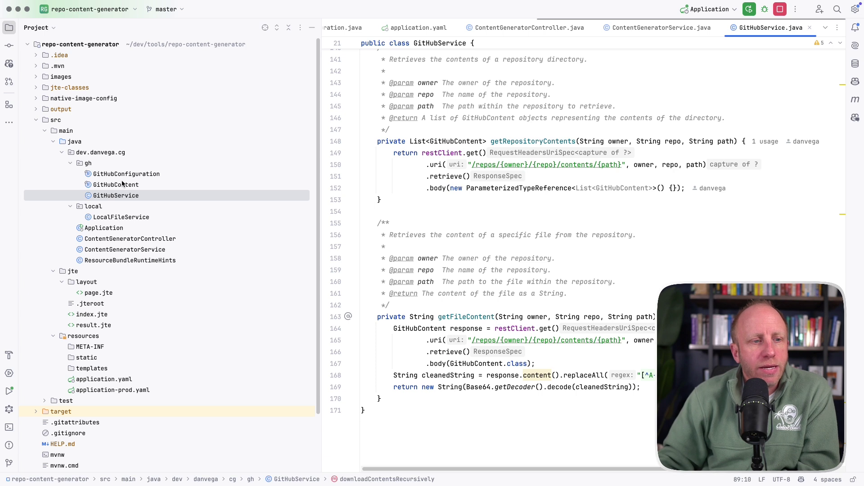
# Open the GitHubContent record with its name, path, downloadUrl, type and content fields
pyautogui.doubleClick(121, 185)
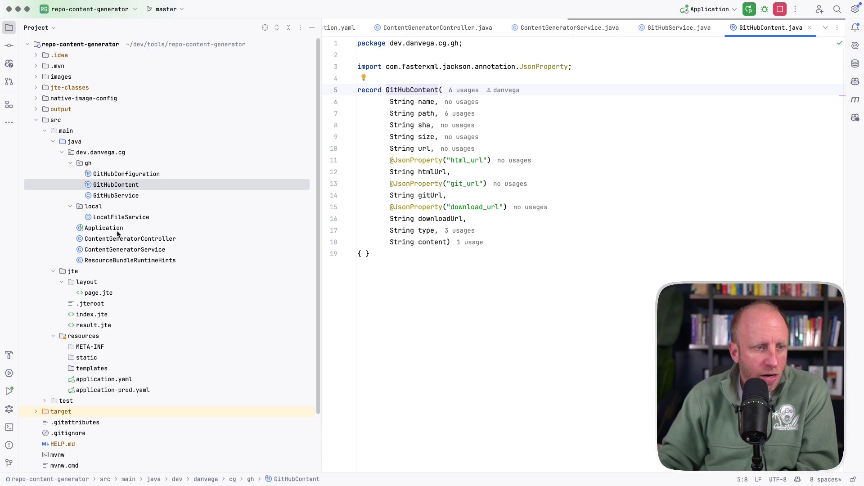
# View LocalFileService, then close it plus the GitHubContent, GitHubConfiguration and Application tabs
pyautogui.doubleClick(121, 216)
pyautogui.scroll(-3, 525, 230)
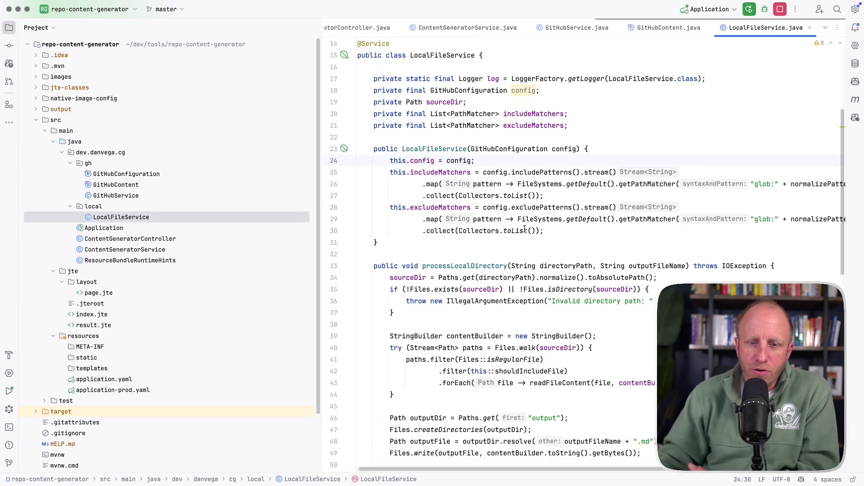
pyautogui.scroll(-3, 523, 231)
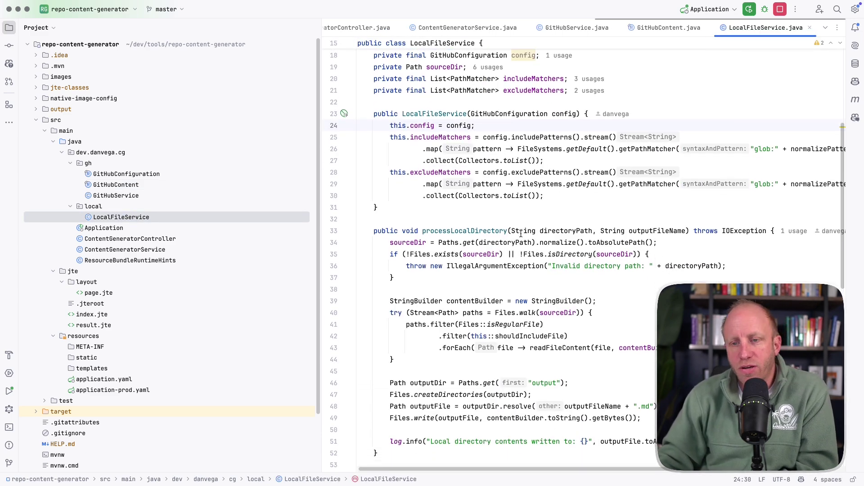
pyautogui.scroll(-2, 521, 233)
pyautogui.scroll(-3, 520, 234)
pyautogui.scroll(-3, 519, 238)
pyautogui.scroll(-5, 517, 241)
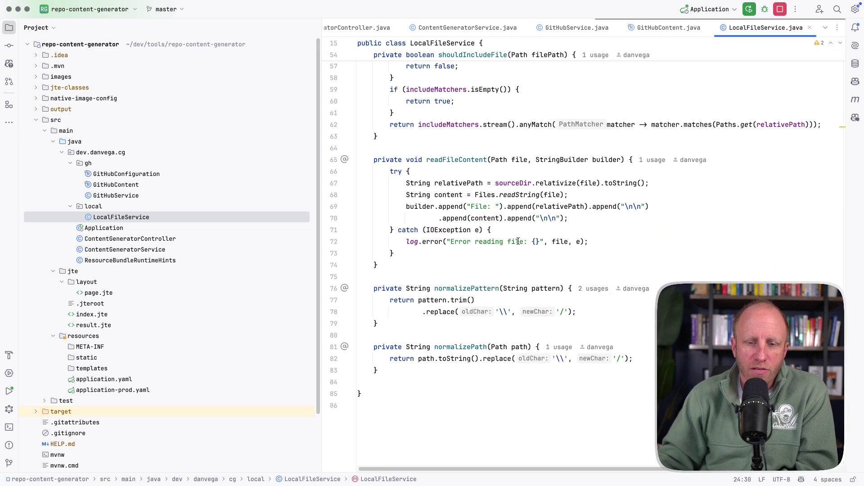
pyautogui.scroll(10, 518, 241)
pyautogui.scroll(7, 526, 226)
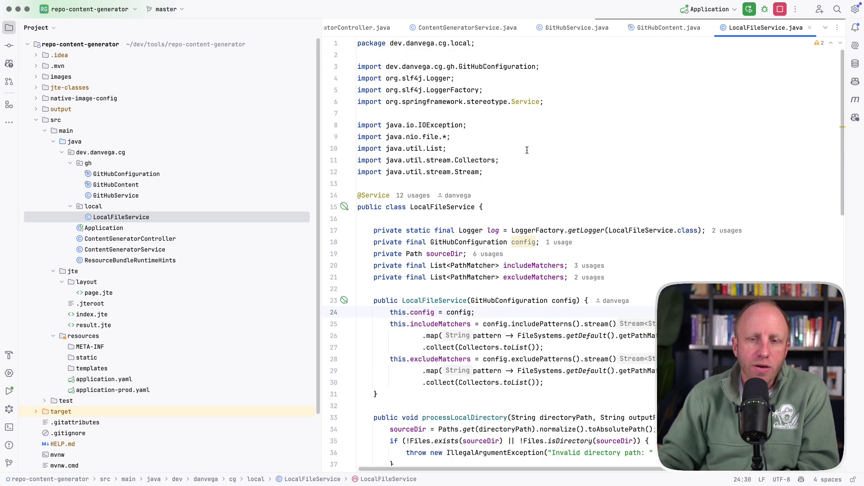
pyautogui.press('super+w')
pyautogui.press('super+w')
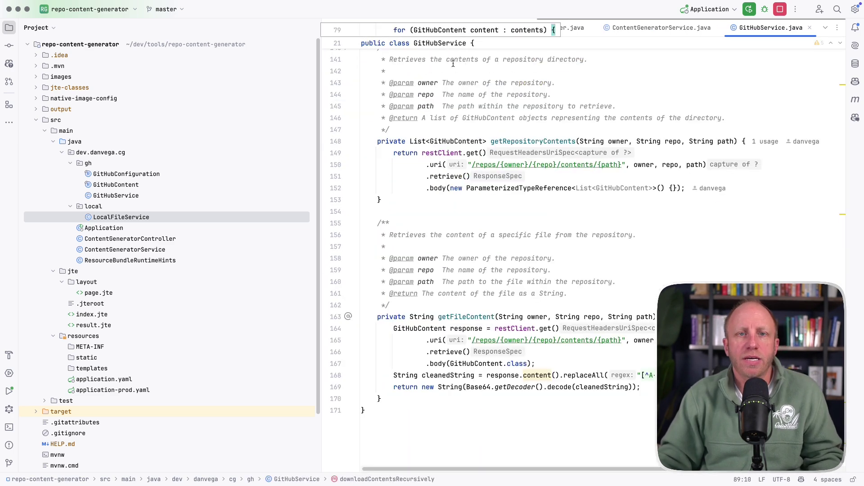
pyautogui.press('super+w')
pyautogui.press('super+w')
pyautogui.press('super+w')
pyautogui.press('super+w')
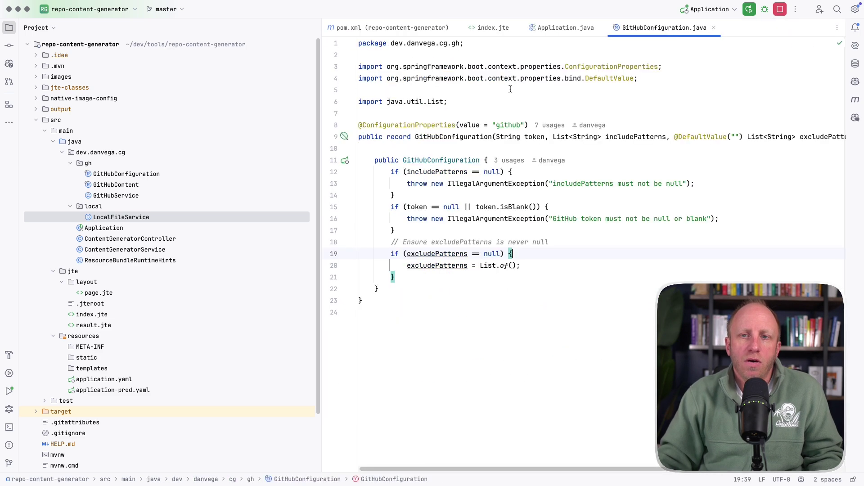
pyautogui.press('super+w')
pyautogui.press('super+w')
pyautogui.press('super+w')
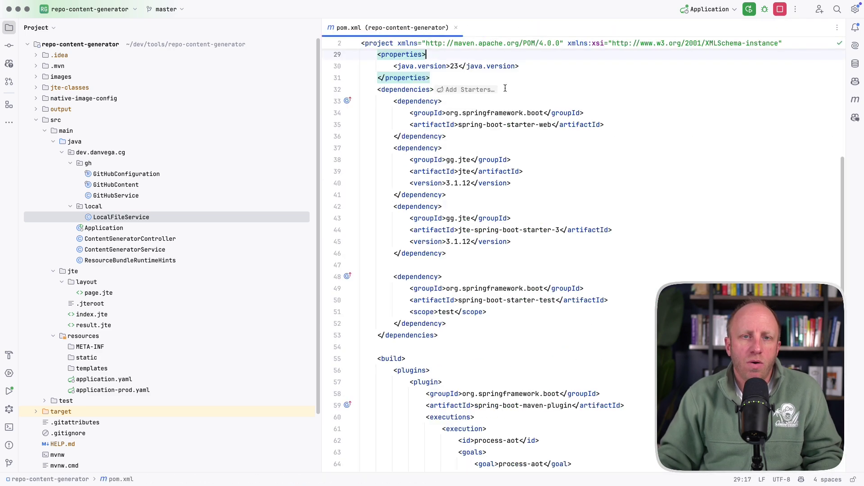
pyautogui.press('super+w')
# Open ContentGeneratorService, then ContentGeneratorController, then the result.jte template with its Copy Content button
pyautogui.moveTo(203, 303)
pyautogui.doubleClick(99, 248)
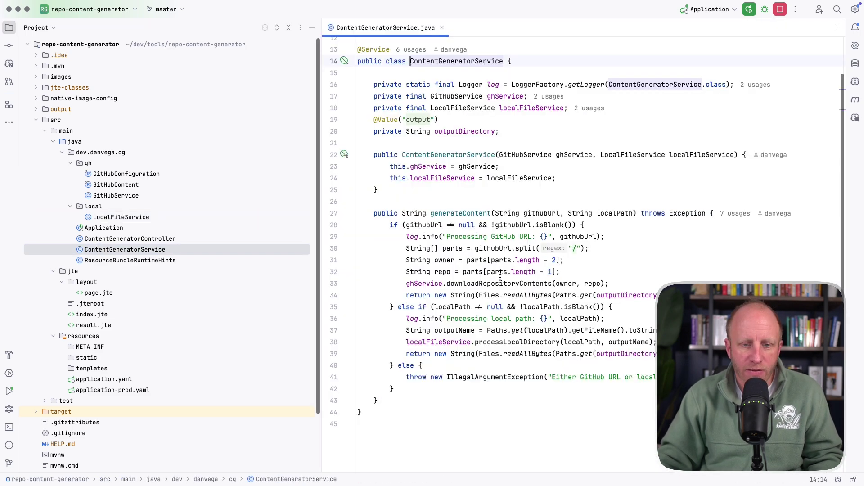
pyautogui.scroll(-1, 425, 331)
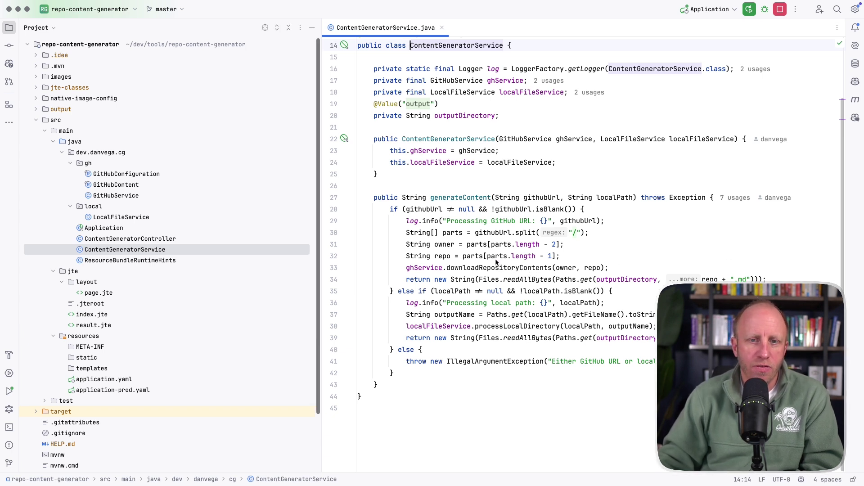
pyautogui.scroll(2, 472, 194)
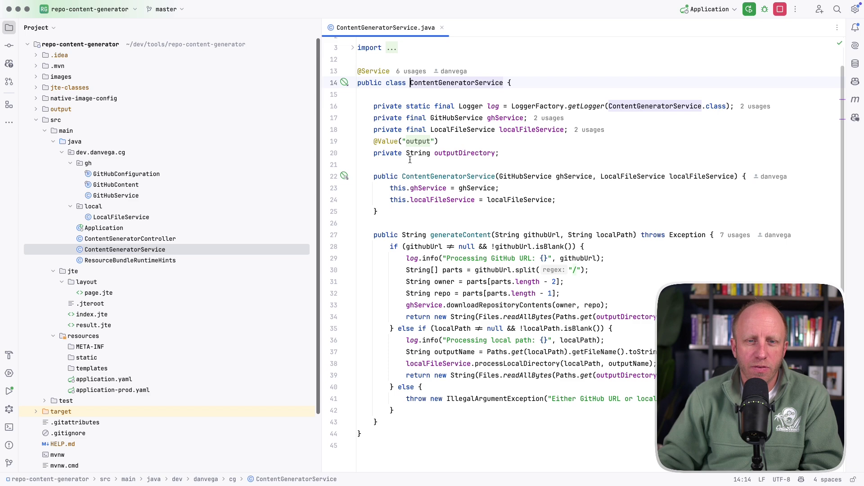
pyautogui.doubleClick(123, 239)
pyautogui.scroll(-5, 504, 295)
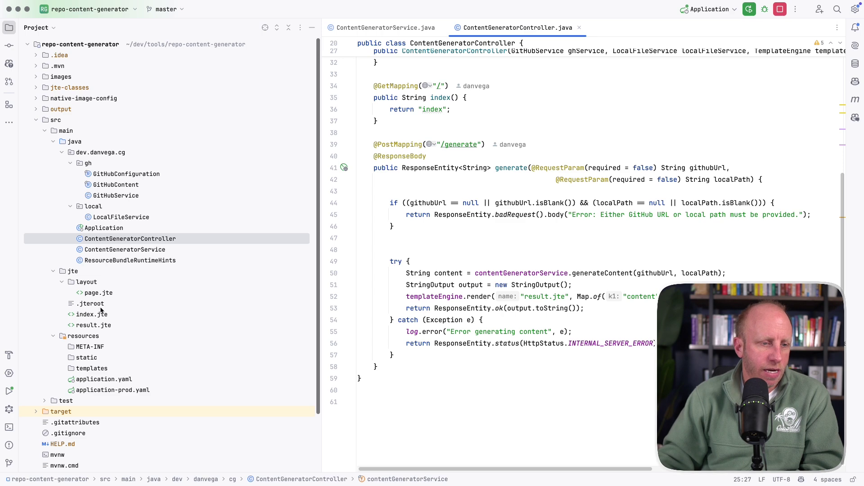
pyautogui.doubleClick(94, 324)
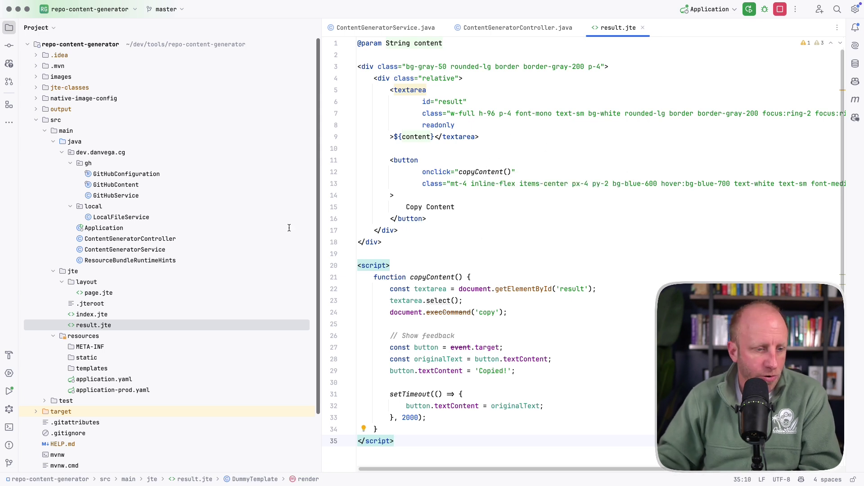
pyautogui.scroll(-1, 183, 289)
pyautogui.scroll(-2, 172, 284)
pyautogui.scroll(-2, 193, 282)
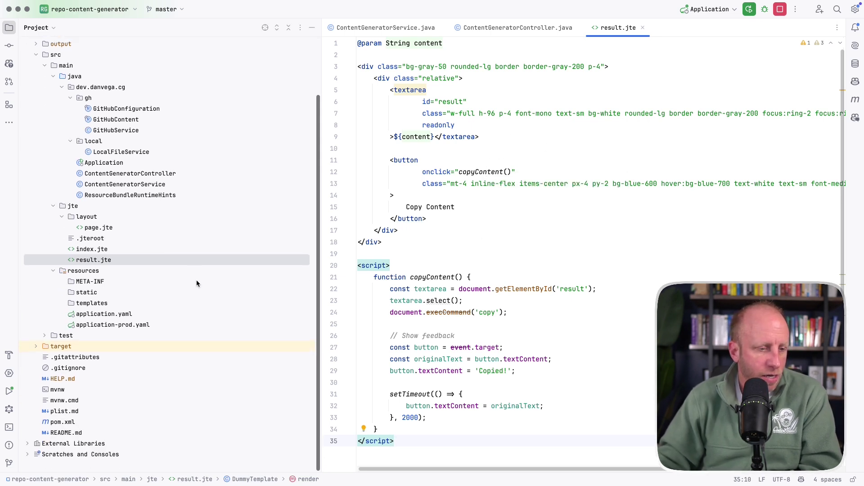
pyautogui.scroll(3, 159, 265)
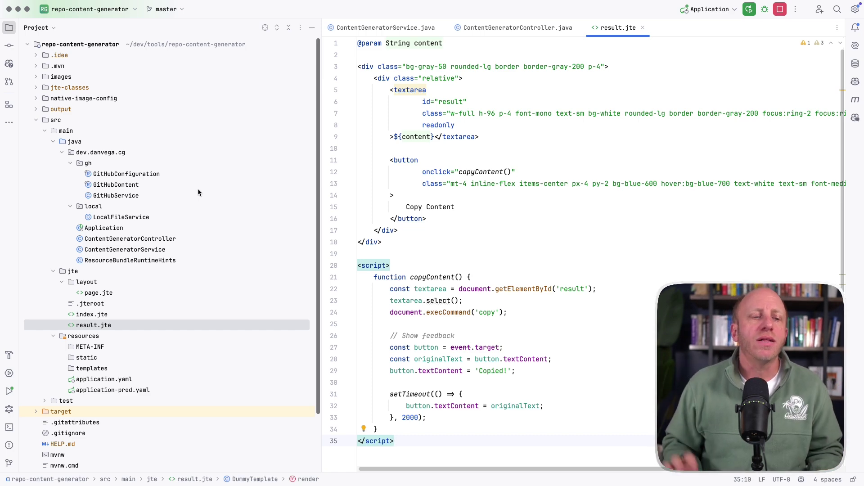
# Switch to Chrome showing the repo-content-generator GitHub repository page
pyautogui.press('super+Tab')
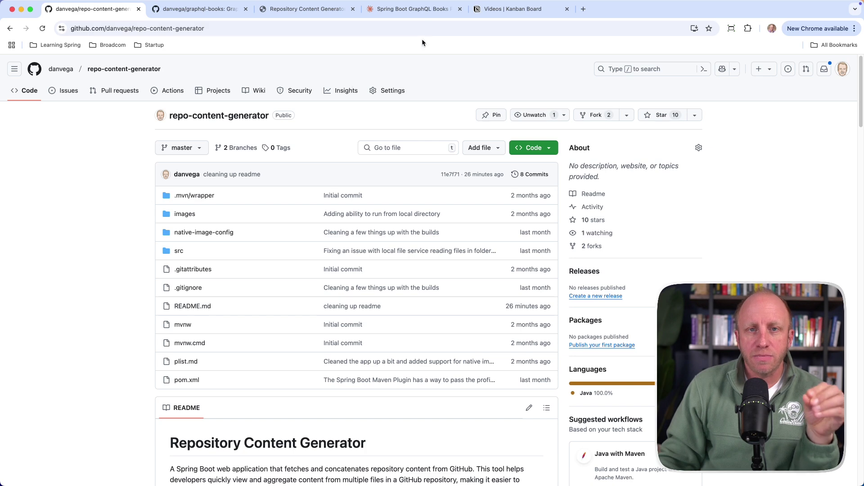
# From the Claude README chat, return to the GitHub README Generator project and view its instructions without saving
pyautogui.click(430, 15)
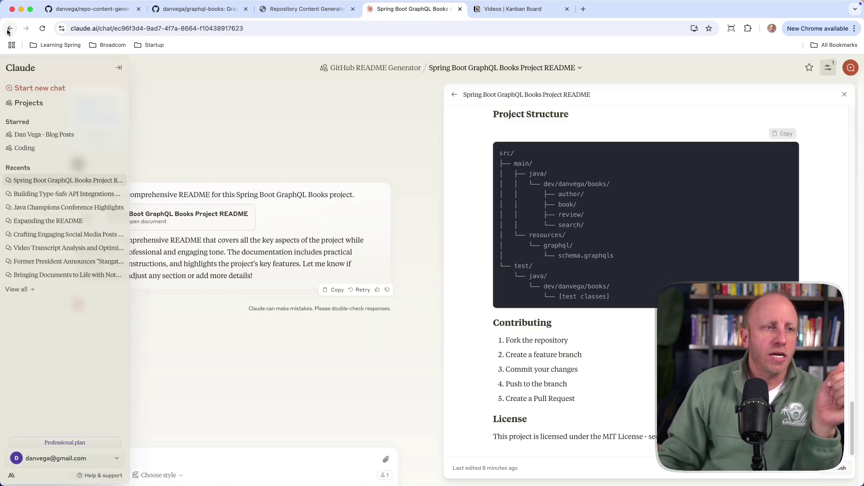
pyautogui.click(375, 68)
pyautogui.click(697, 124)
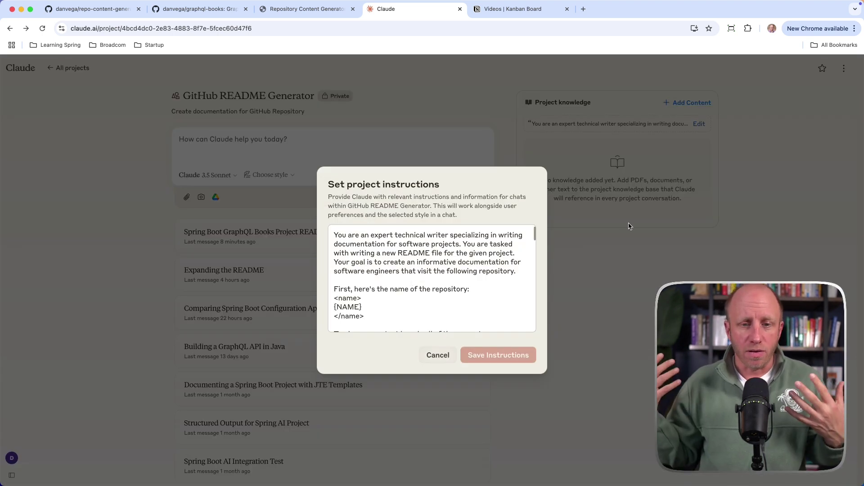
pyautogui.click(628, 226)
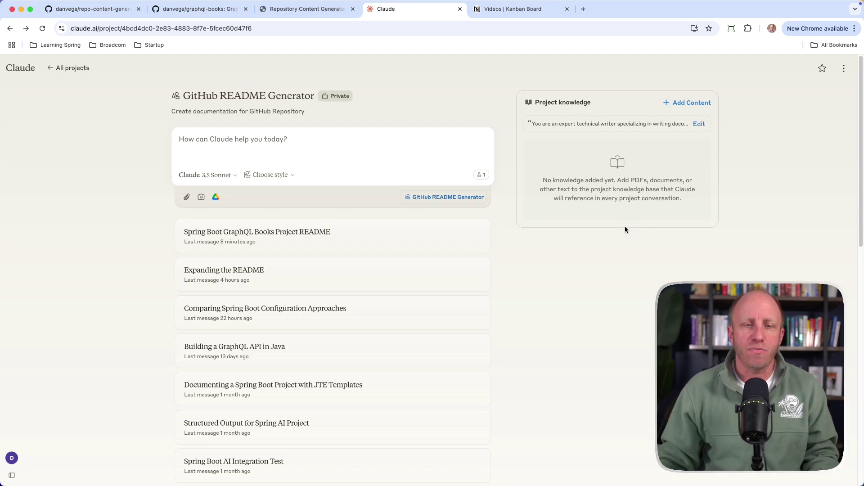
# Switch to the danvega/repo-content-generator browser tab
pyautogui.click(112, 10)
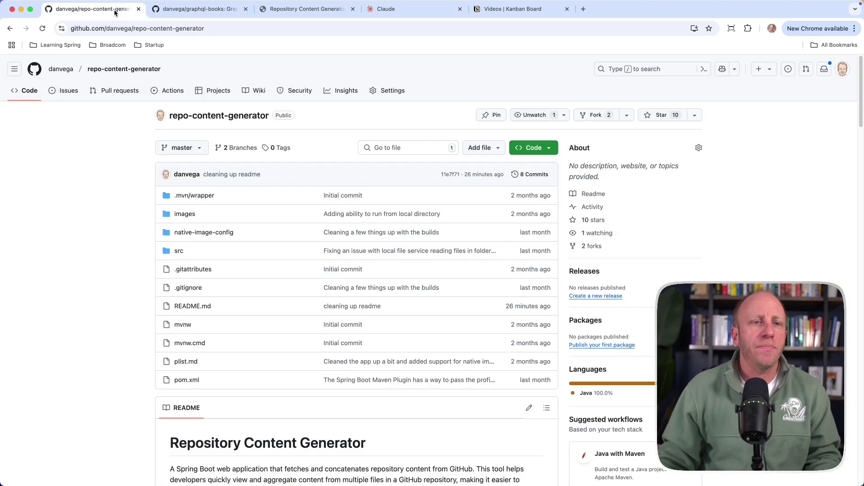